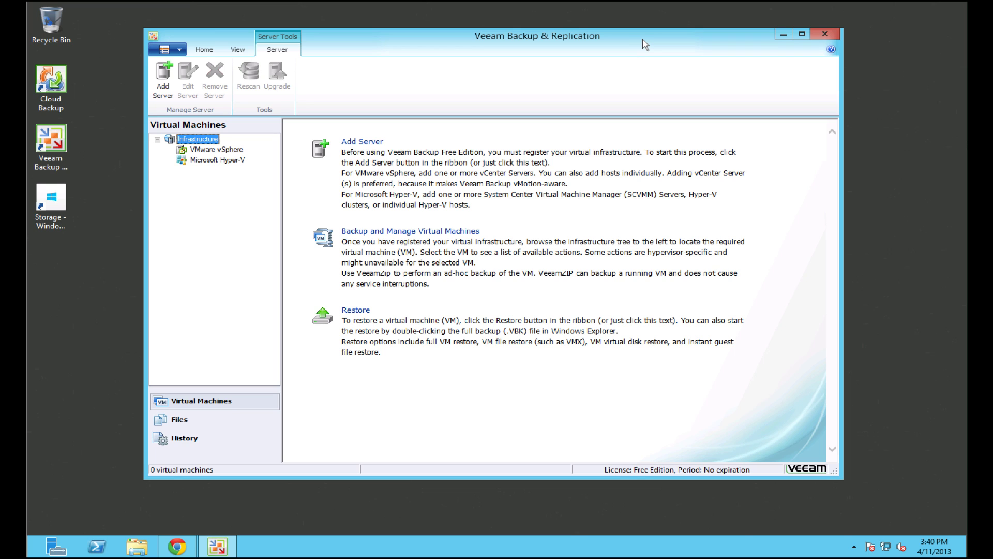
- Add vCenter server 192.168.0.115 with root credentials and expand VMware vSphere to show it
{"action": "left_click", "coordinate": [218, 151]}
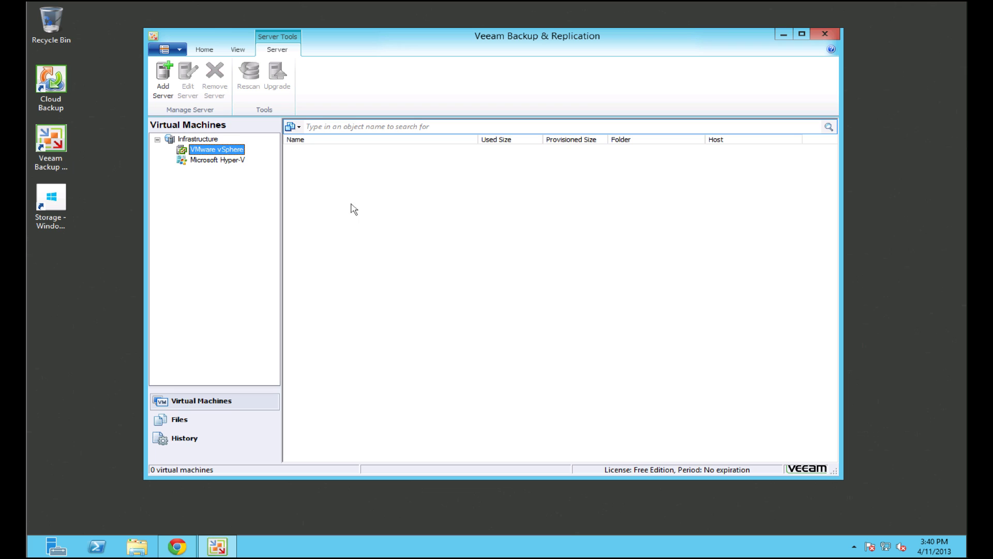
{"action": "left_click", "coordinate": [163, 78]}
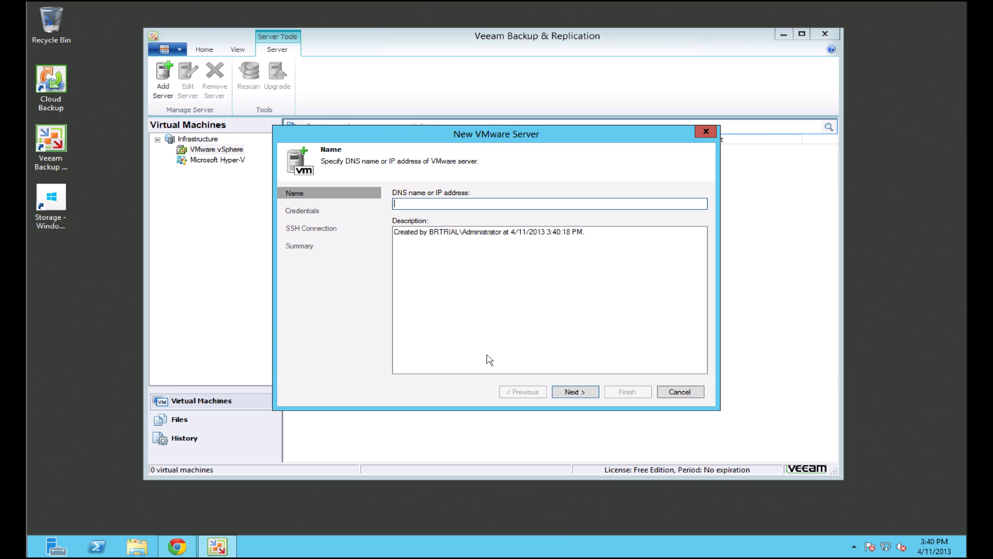
{"action": "type", "text": "192.1"}
{"action": "type", "text": "68.0."}
{"action": "type", "text": "115"}
{"action": "left_click", "coordinate": [574, 391]}
{"action": "type", "text": "root"}
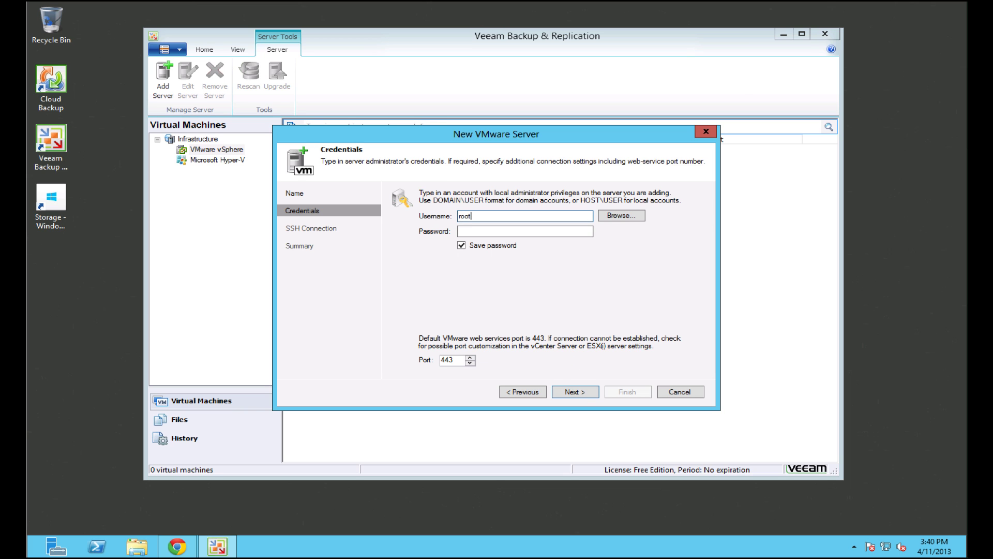
{"action": "key", "text": "Tab"}
{"action": "type", "text": "•••"}
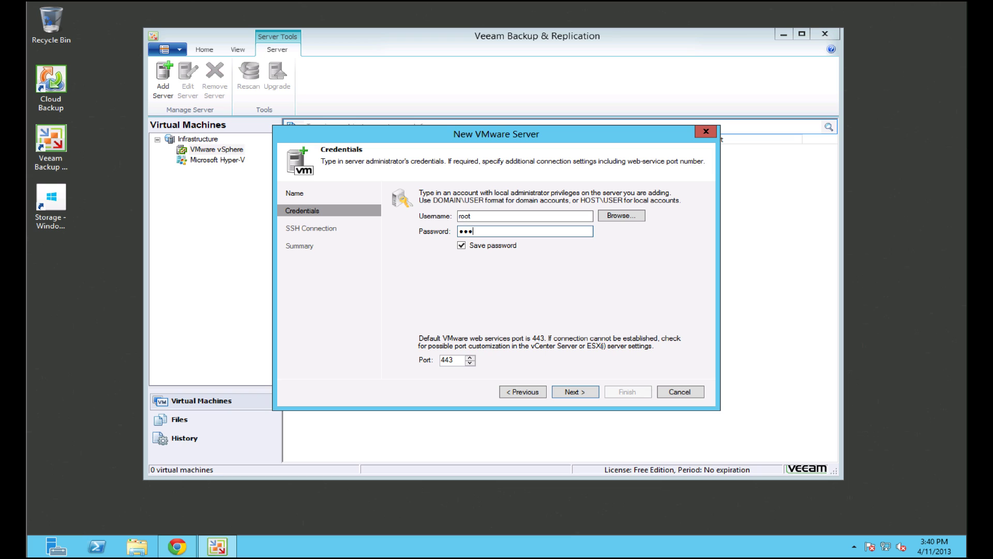
{"action": "type", "text": "•••"}
{"action": "key", "text": "Return"}
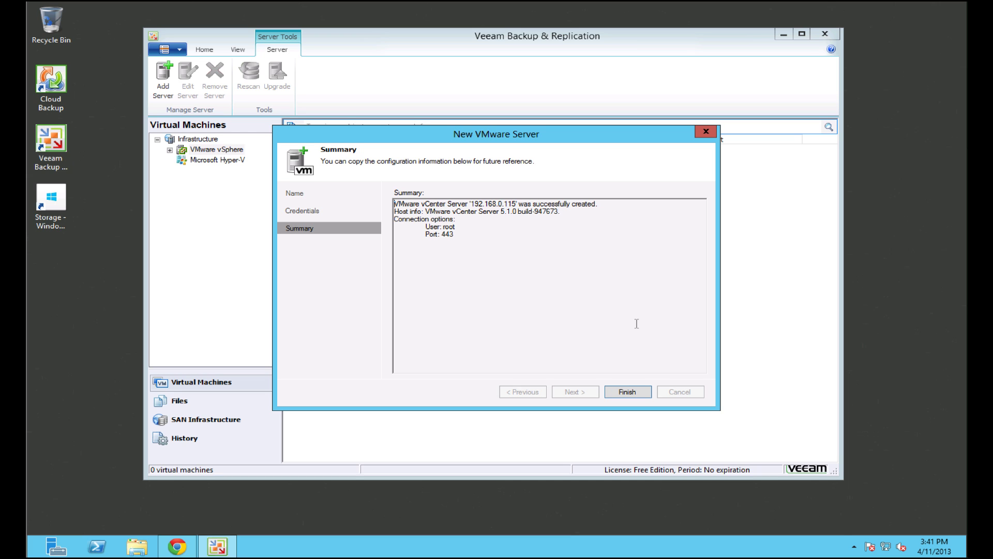
{"action": "left_click", "coordinate": [627, 391]}
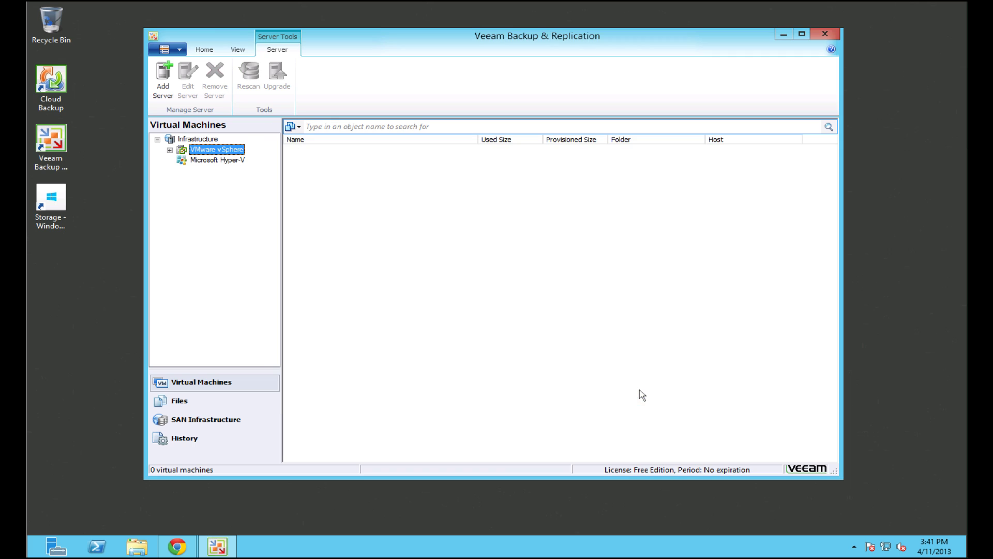
{"action": "left_click", "coordinate": [170, 150]}
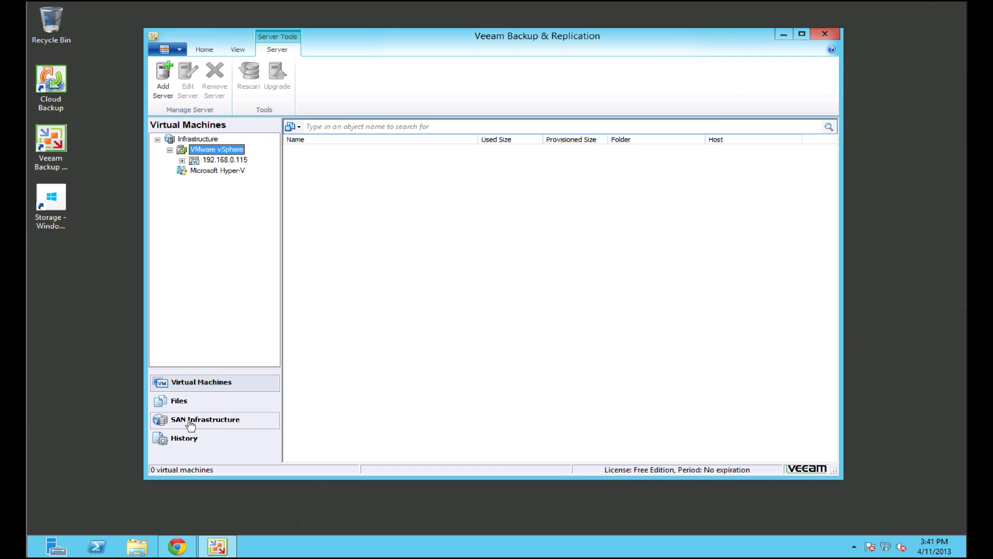
- Add HP StoreVirtual storage 192.168.0.186 as user master and run detection
{"action": "left_click", "coordinate": [225, 428]}
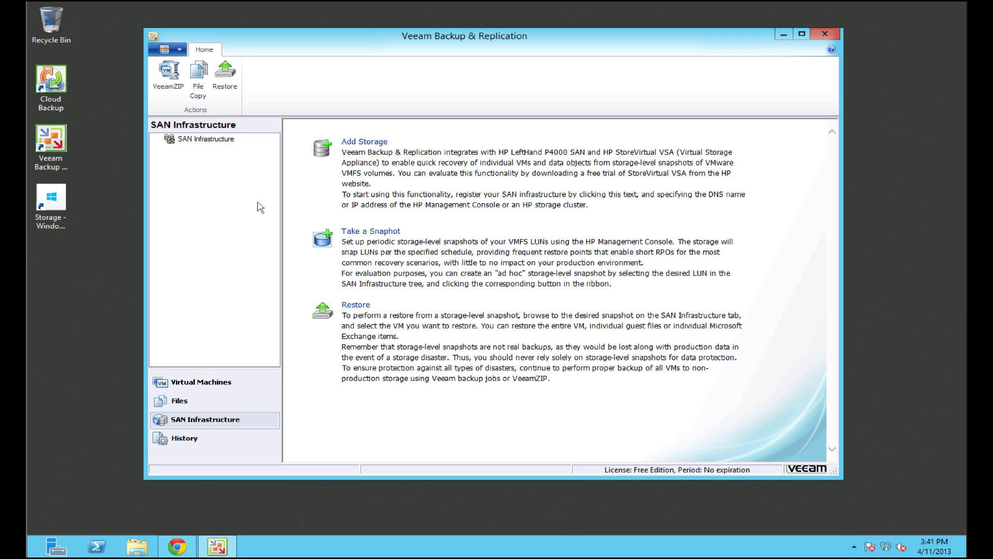
{"action": "left_click", "coordinate": [372, 158]}
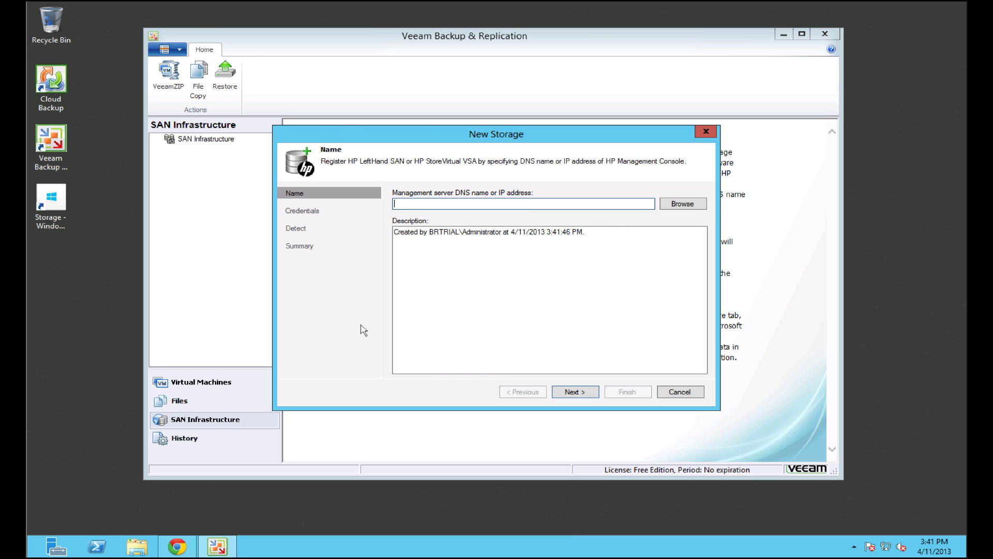
{"action": "type", "text": "192.1"}
{"action": "type", "text": "68."}
{"action": "type", "text": "0.1"}
{"action": "type", "text": "86"}
{"action": "left_click", "coordinate": [568, 392]}
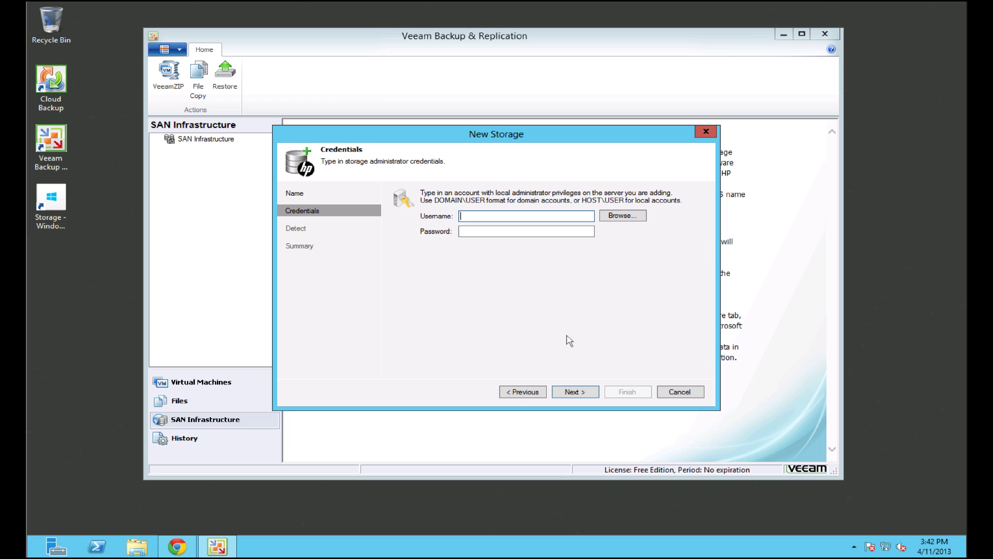
{"action": "type", "text": "master"}
{"action": "key", "text": "Tab"}
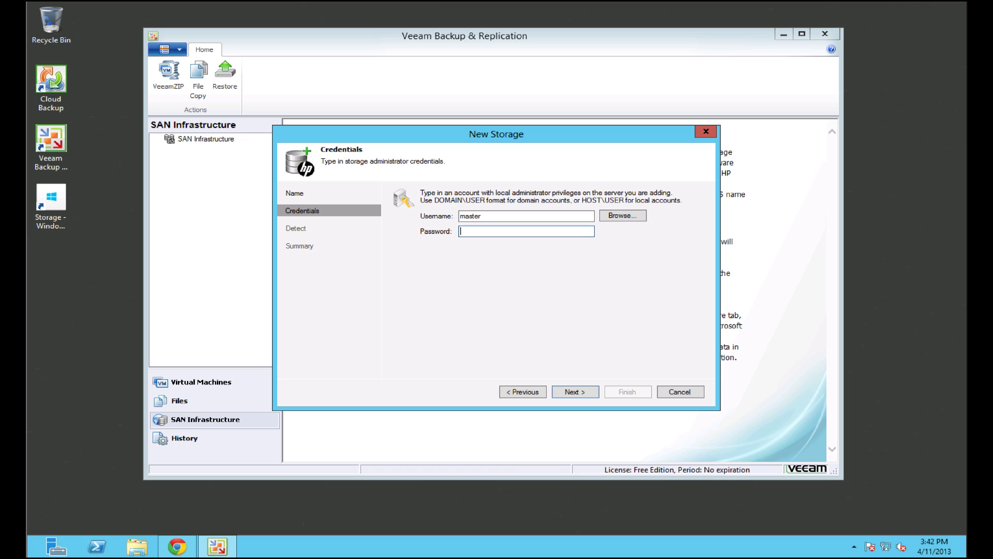
{"action": "type", "text": "password"}
{"action": "left_click", "coordinate": [579, 391]}
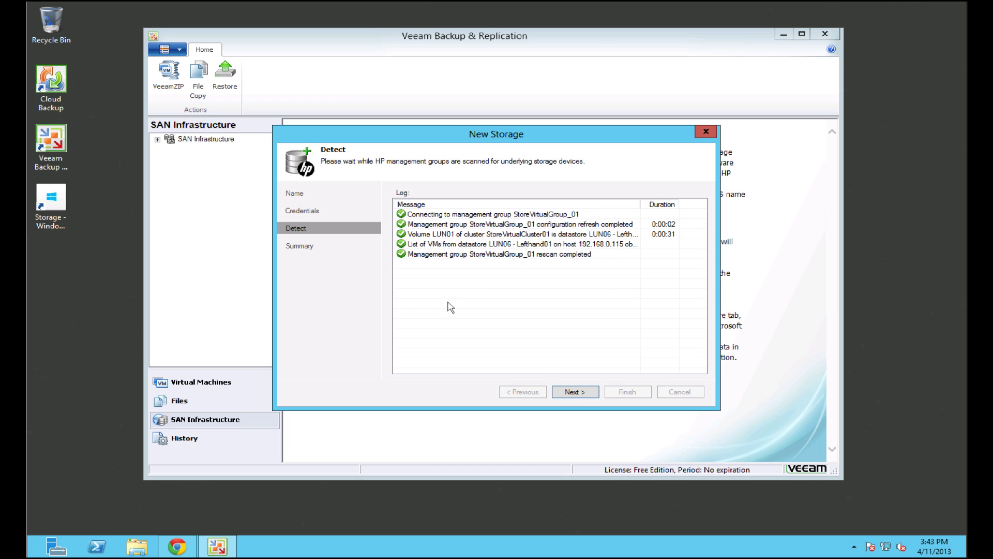
- Finish adding StoreVirtualGroup_01 and show it under SAN Infrastructure
{"action": "left_click", "coordinate": [573, 394]}
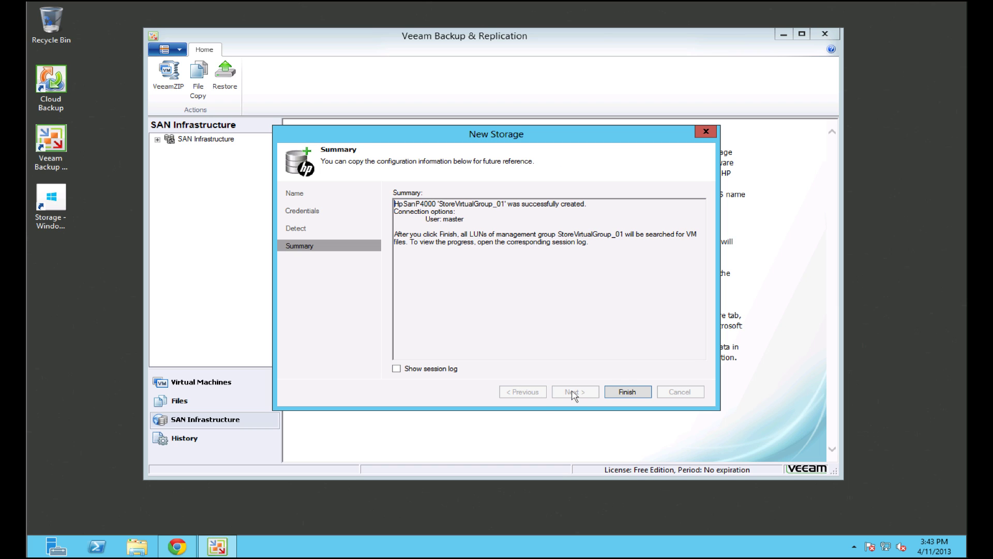
{"action": "left_click", "coordinate": [629, 393]}
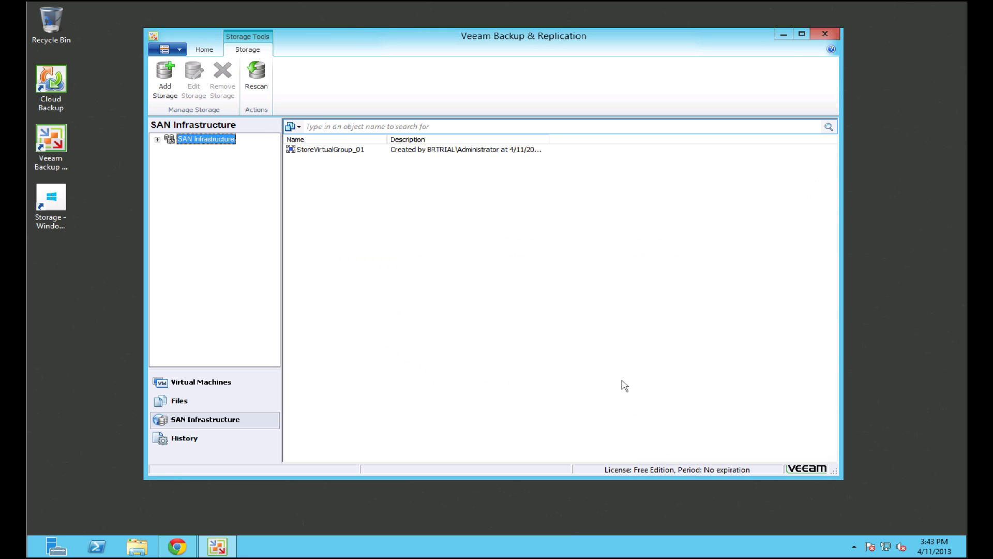
{"action": "left_click", "coordinate": [159, 140]}
- Expand StoreVirtualCluster01 down to LUN01 and view its five snapshots
{"action": "left_click", "coordinate": [170, 150]}
{"action": "left_click", "coordinate": [182, 161]}
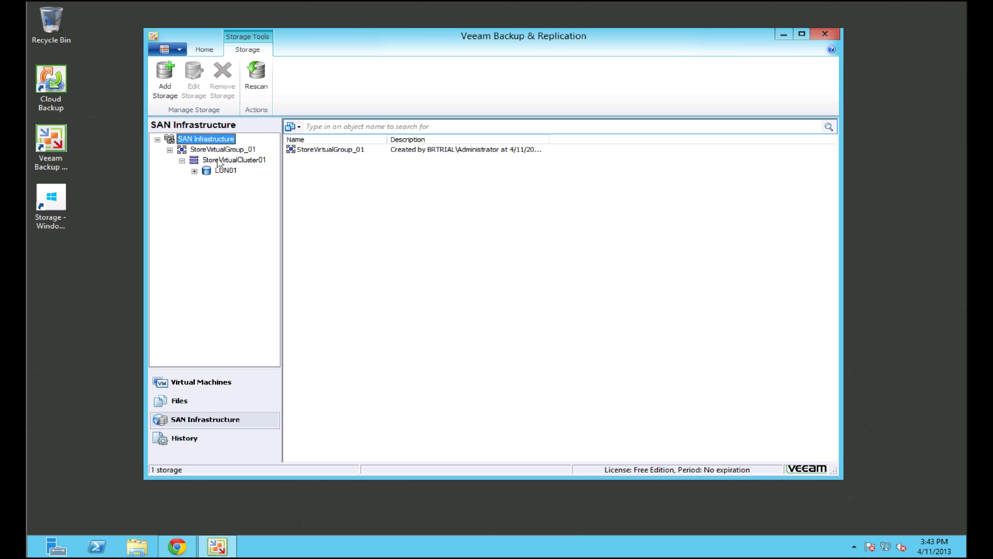
{"action": "left_click", "coordinate": [221, 170]}
{"action": "left_click", "coordinate": [195, 171]}
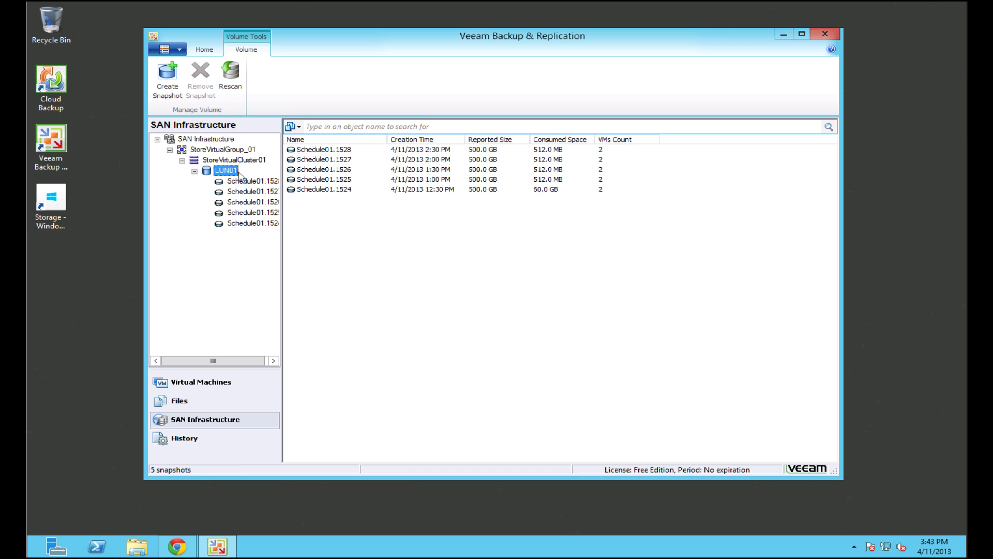
{"action": "left_click_drag", "start_coordinate": [284, 235], "coordinate": [303, 236]}
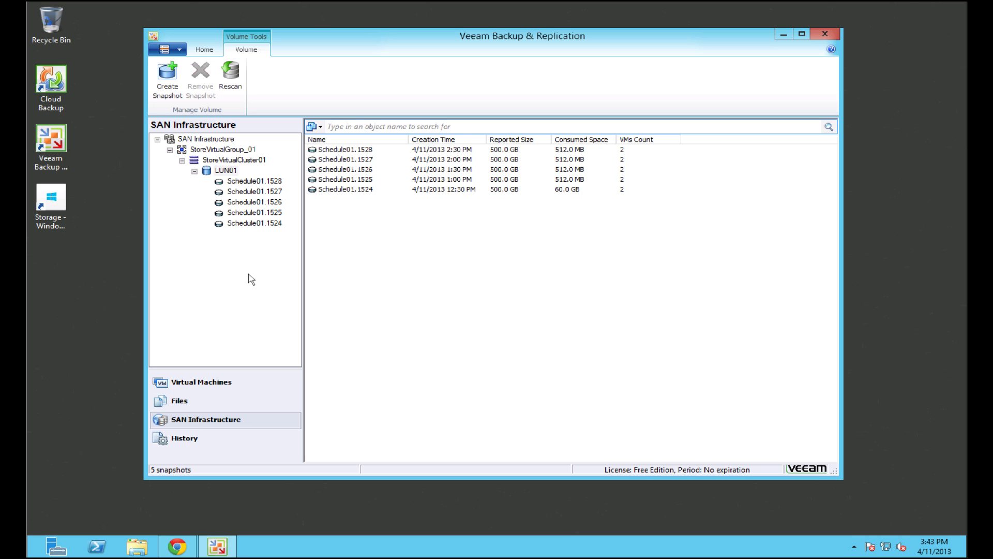
- Minimize Veeam and power off FS01 in vSphere Web Client
{"action": "left_click", "coordinate": [218, 548]}
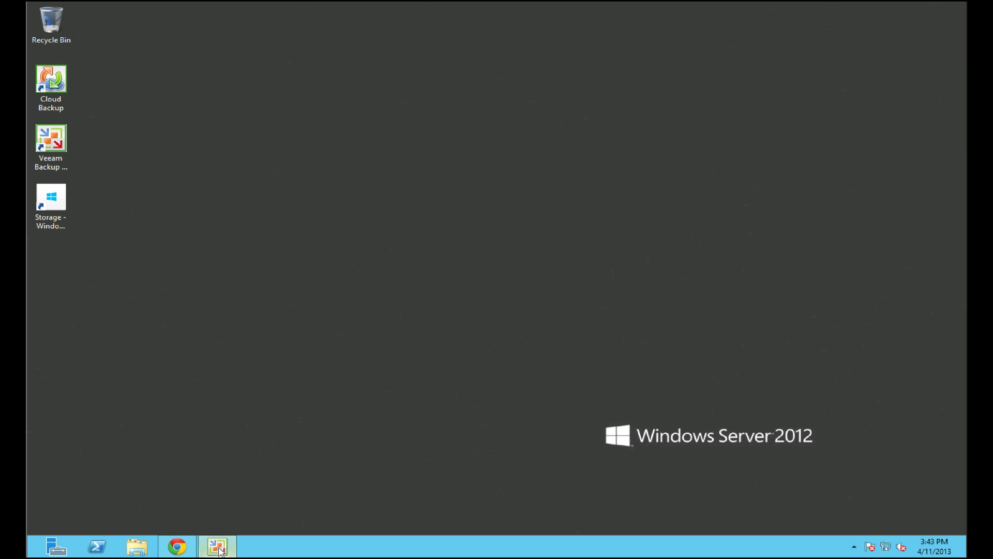
{"action": "left_click", "coordinate": [177, 546]}
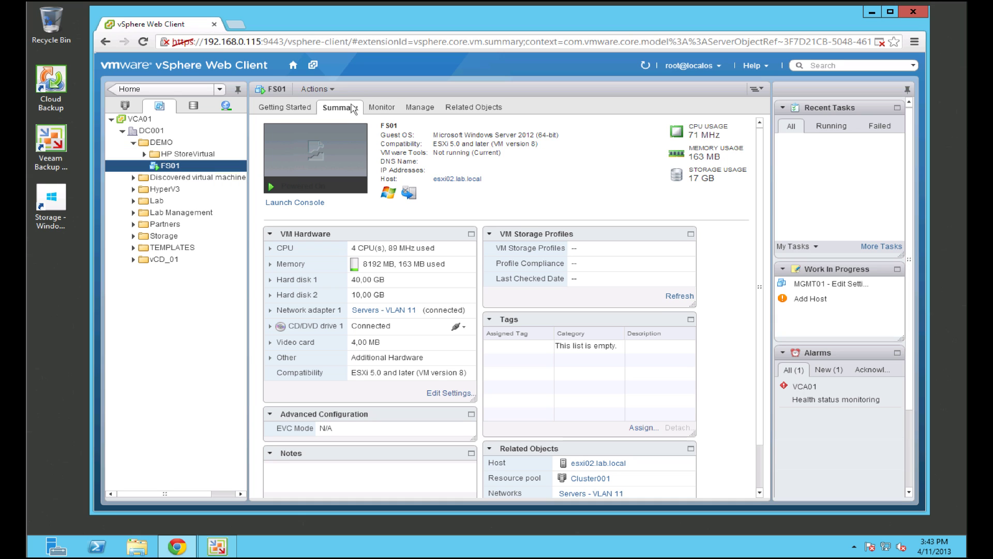
{"action": "left_click", "coordinate": [329, 92]}
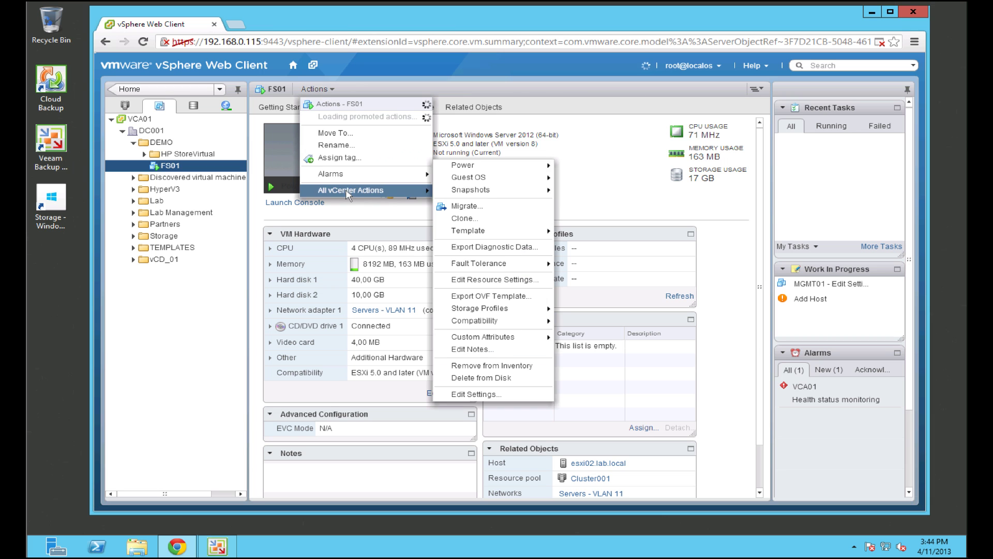
{"action": "left_click", "coordinate": [582, 180]}
{"action": "left_click", "coordinate": [489, 308]}
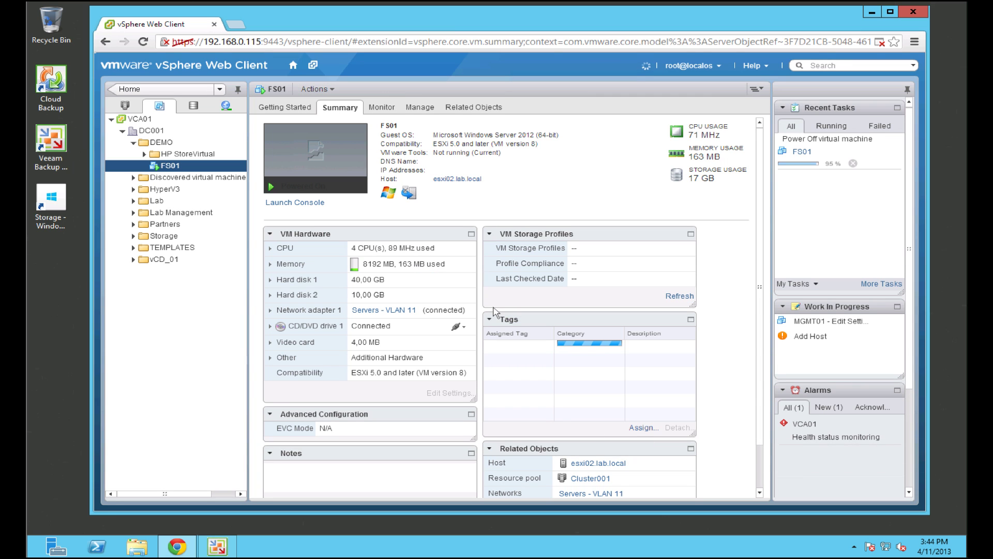
- Delete the powered-off FS01 from disk
{"action": "left_click", "coordinate": [332, 91]}
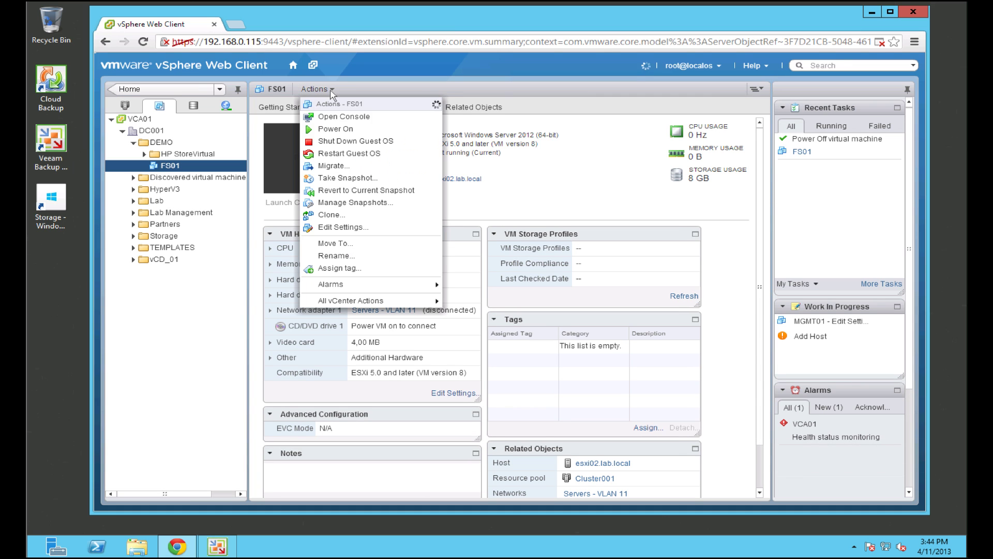
{"action": "left_click", "coordinate": [477, 380]}
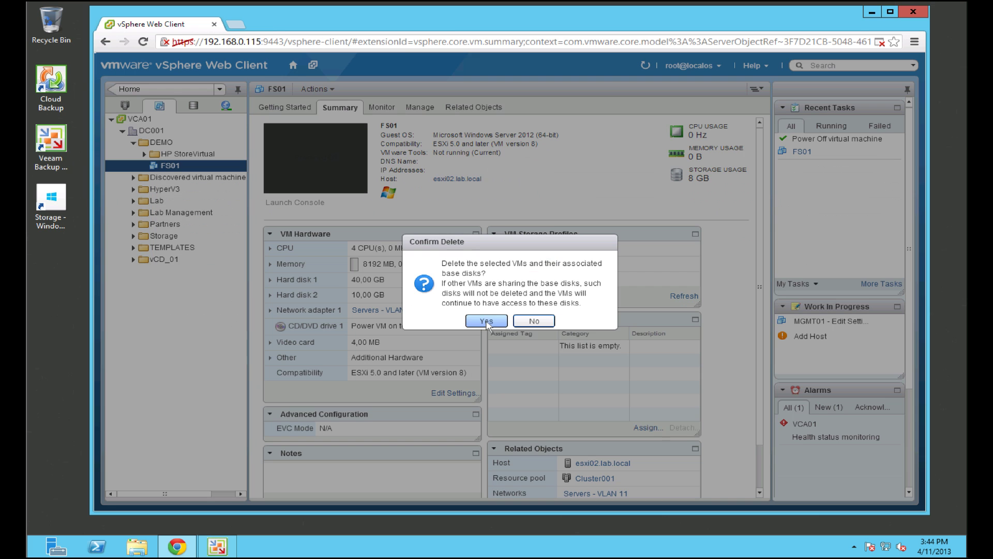
{"action": "left_click", "coordinate": [489, 321]}
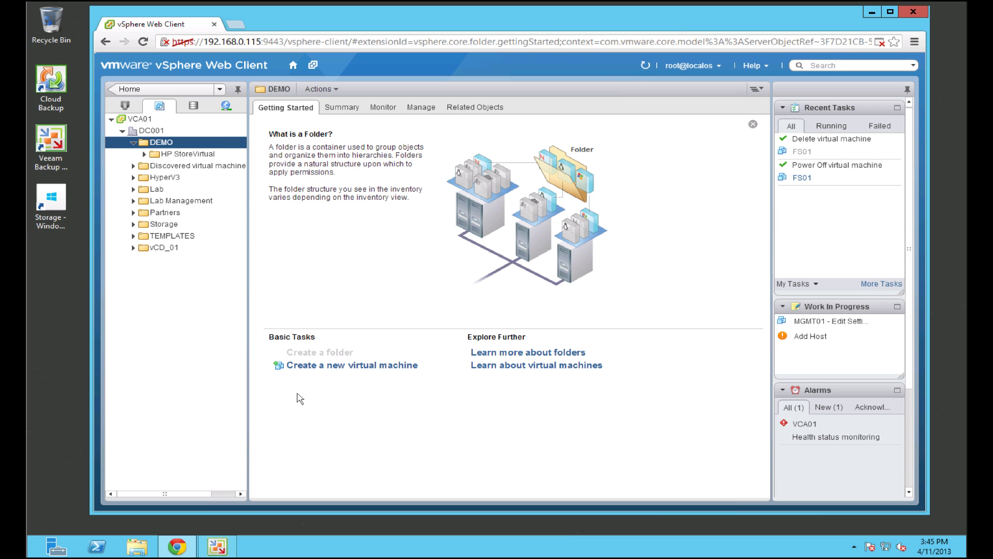
- Select FS01 in snapshot Schedule01.1528 and start Instant VM Recovery
{"action": "left_click", "coordinate": [217, 547]}
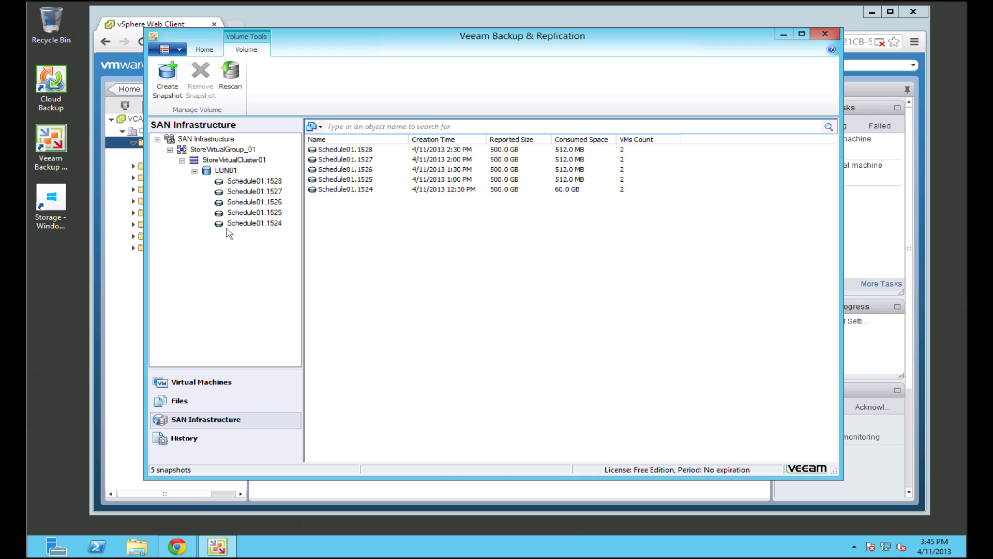
{"action": "left_click", "coordinate": [252, 181]}
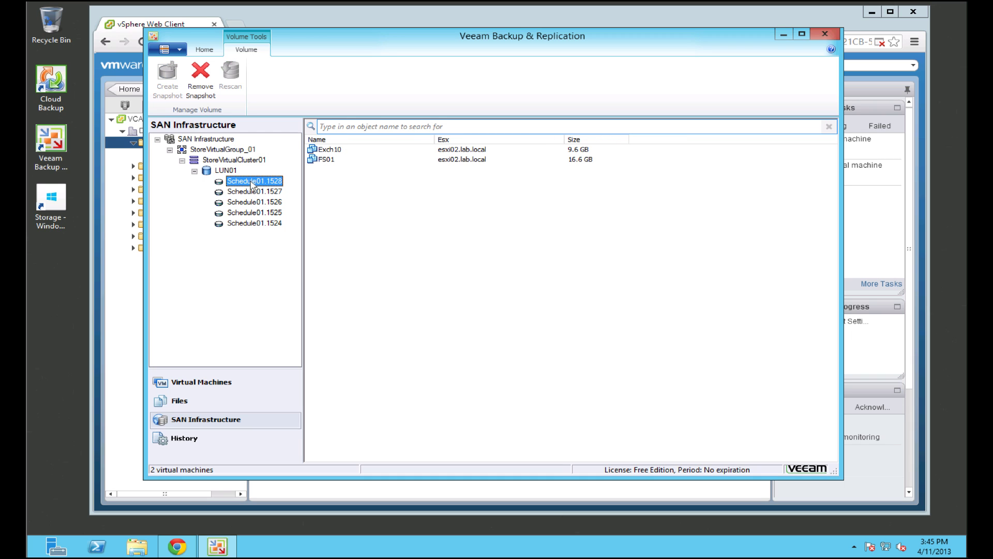
{"action": "left_click", "coordinate": [327, 162]}
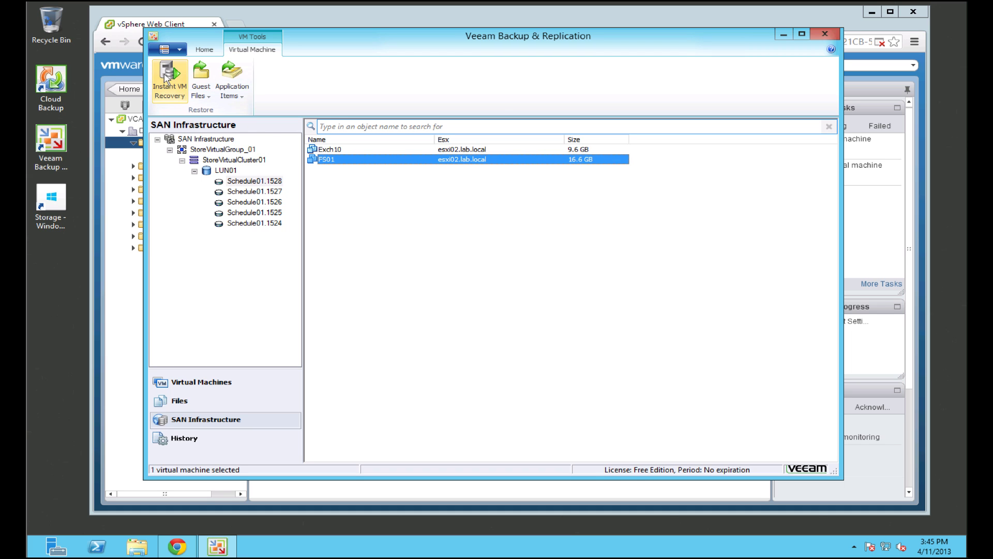
{"action": "left_click", "coordinate": [167, 77]}
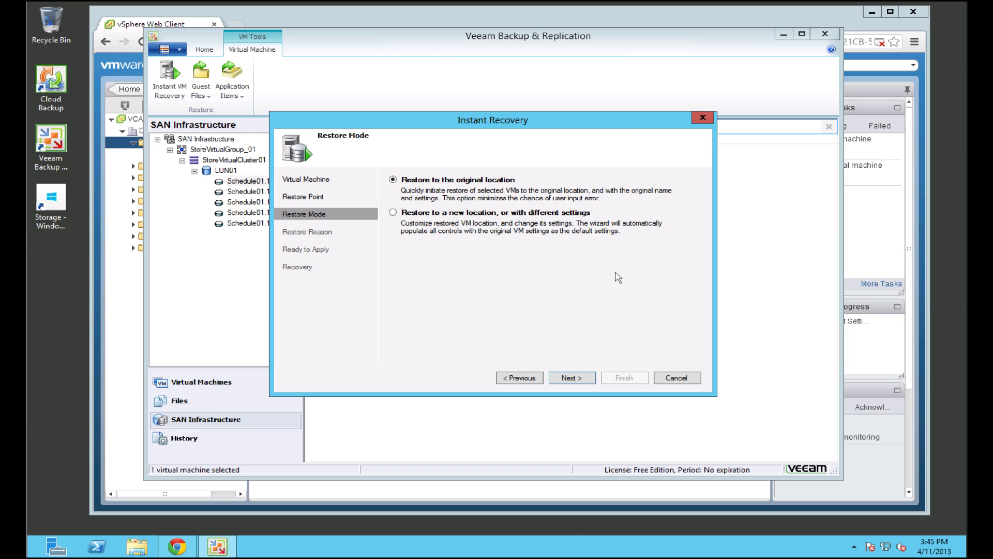
- Restore to the original location with network connected and automatic power-on, and launch recovery
{"action": "left_click", "coordinate": [572, 381]}
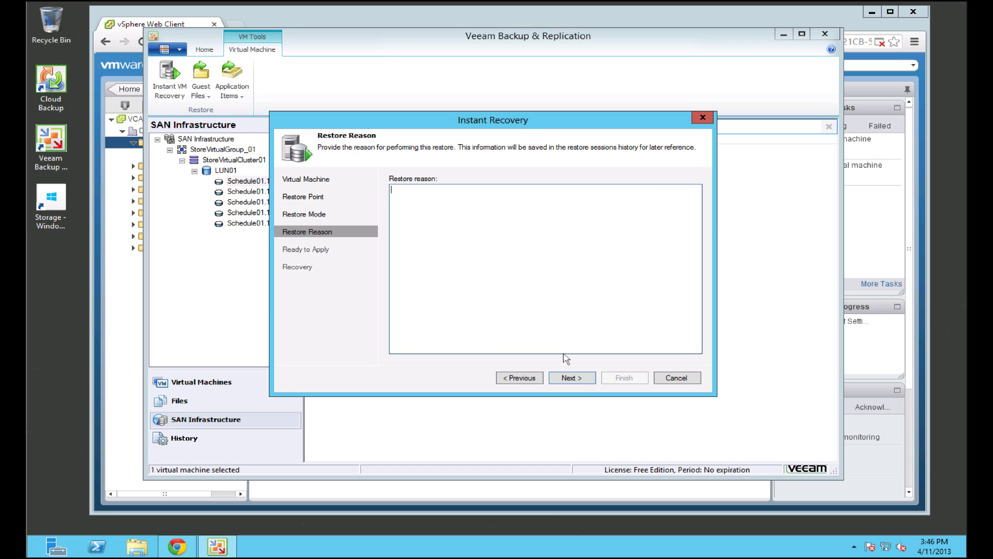
{"action": "left_click", "coordinate": [575, 382]}
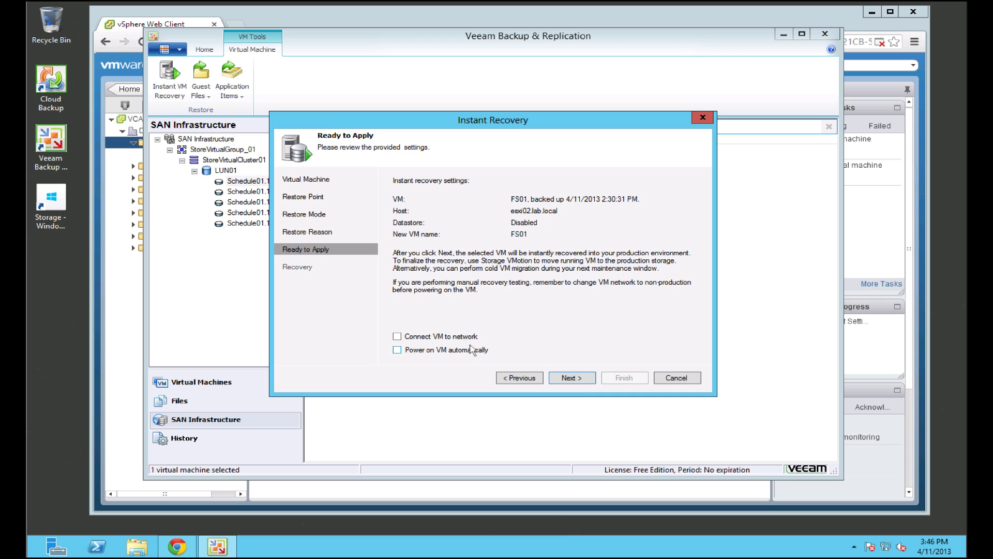
{"action": "left_click", "coordinate": [445, 339]}
{"action": "left_click", "coordinate": [457, 354]}
{"action": "left_click", "coordinate": [570, 380]}
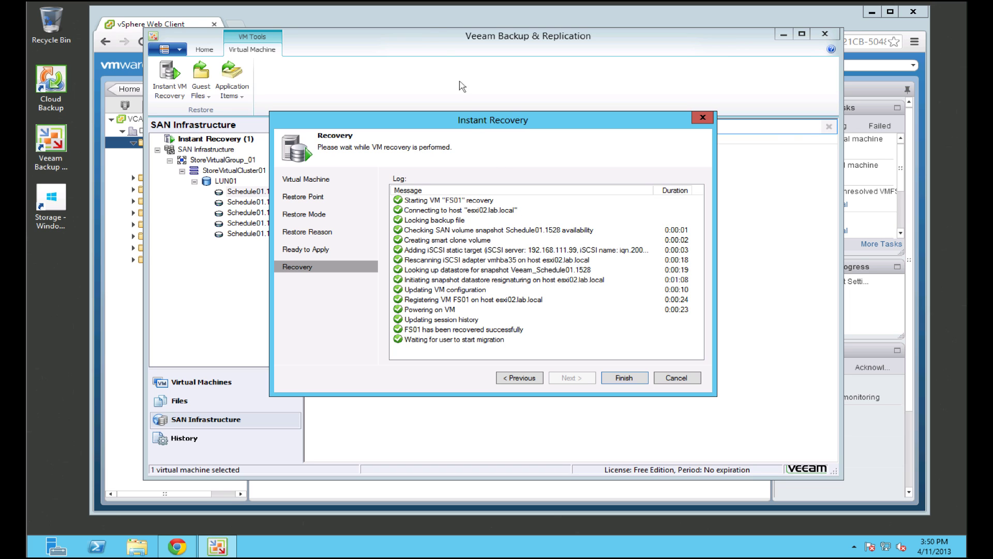
{"action": "left_click", "coordinate": [427, 27]}
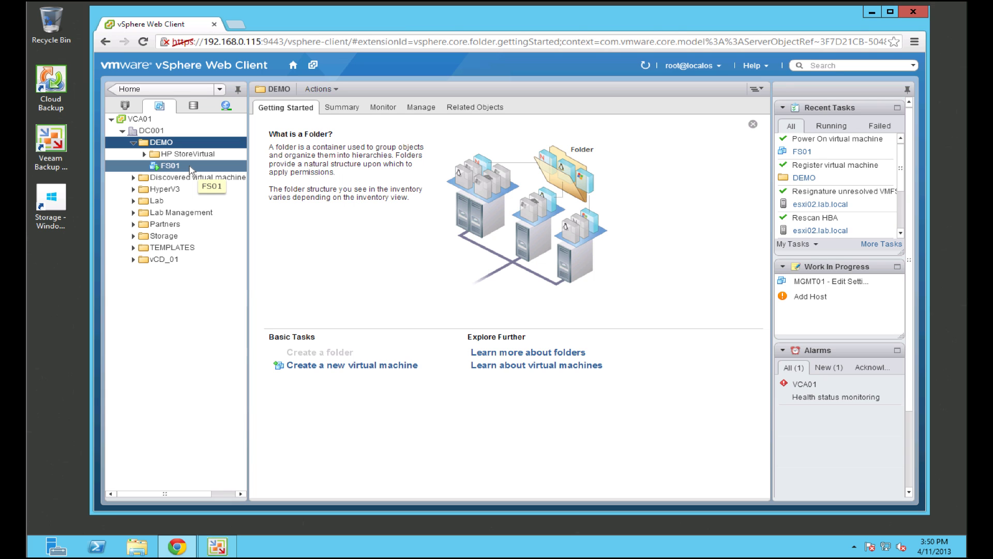
{"action": "left_click", "coordinate": [223, 550]}
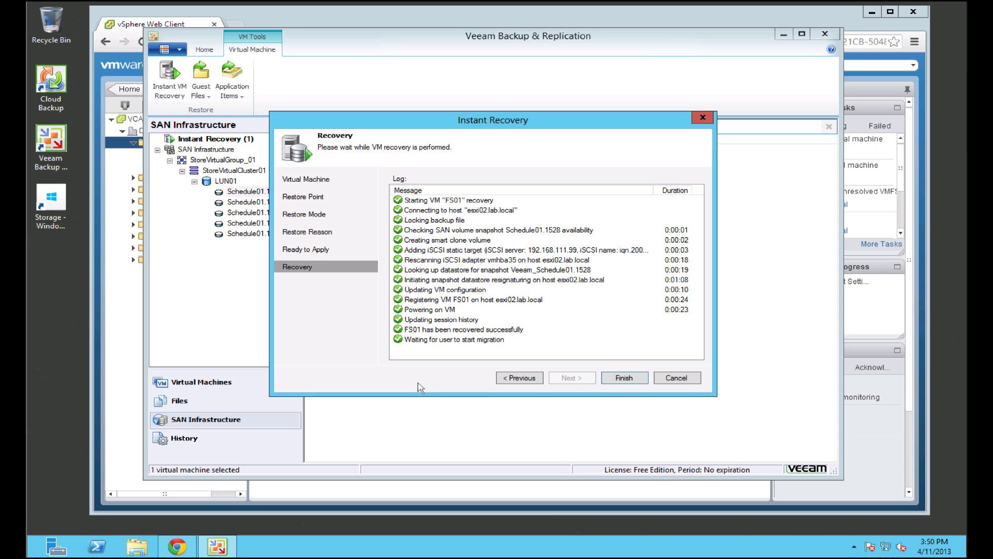
- Close the finished wizard and bring up FS01's context menu under Instant Recovery
{"action": "left_click", "coordinate": [617, 381]}
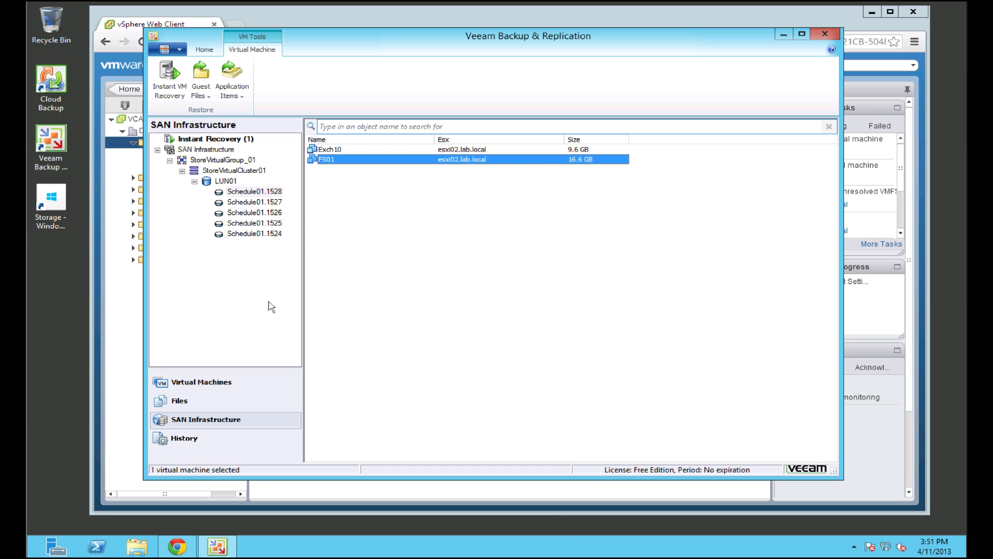
{"action": "left_click", "coordinate": [232, 140]}
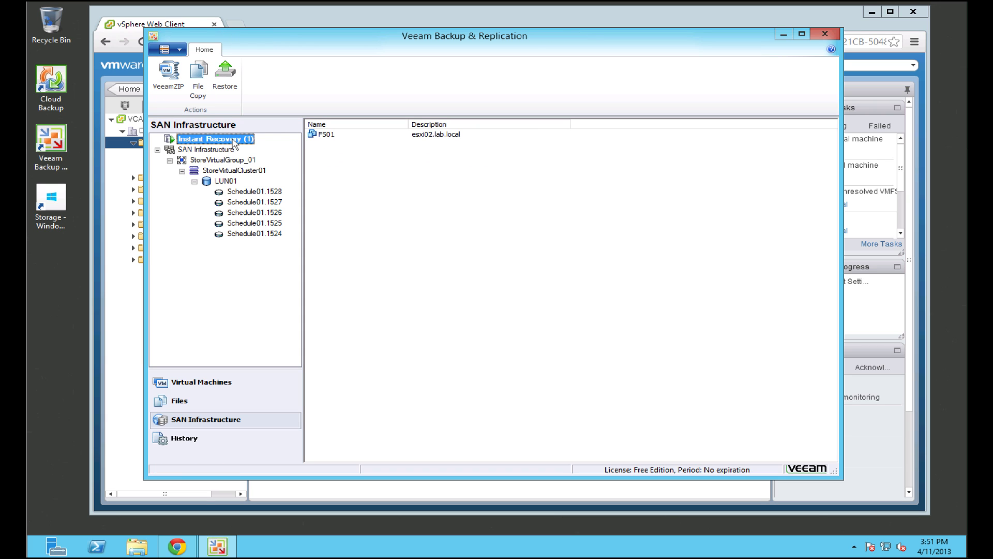
{"action": "left_click", "coordinate": [335, 141]}
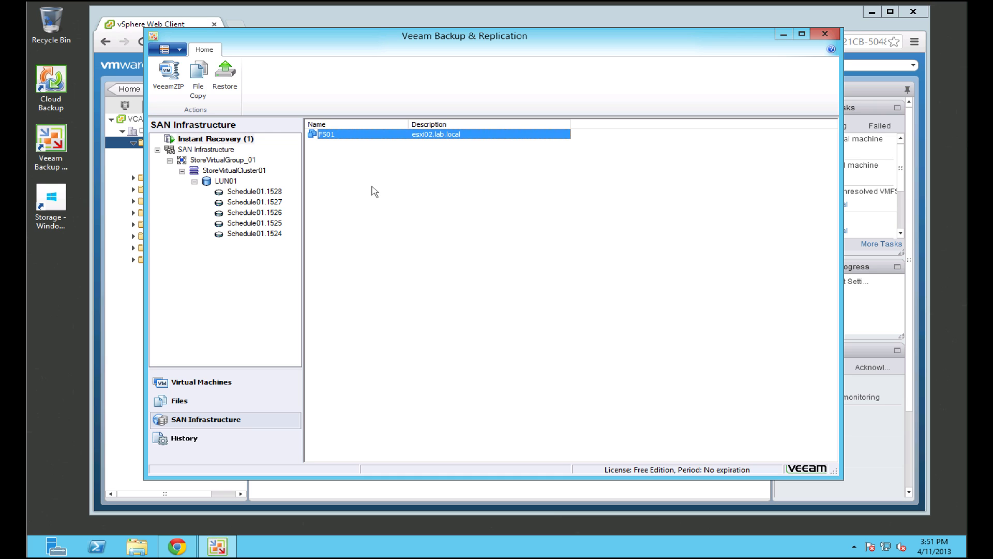
{"action": "right_click", "coordinate": [380, 140]}
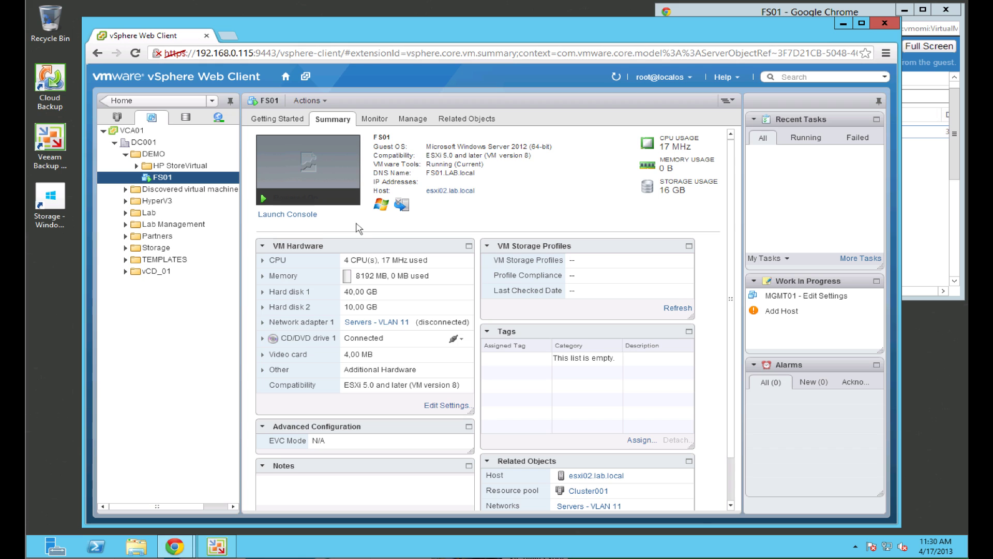
- Delete Veeam_Logo from DATA (T:) in FS01's console window
{"action": "left_click", "coordinate": [708, 16]}
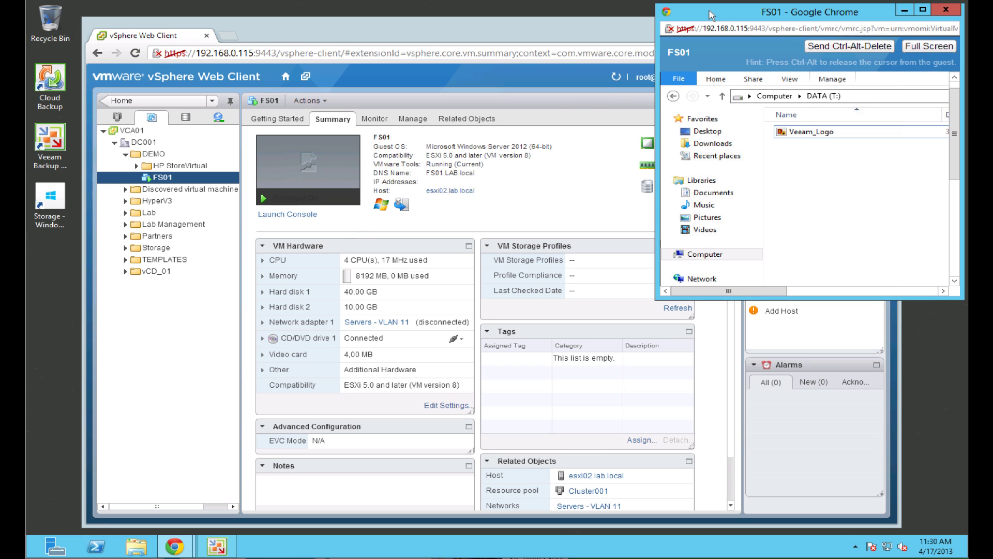
{"action": "left_click", "coordinate": [785, 135]}
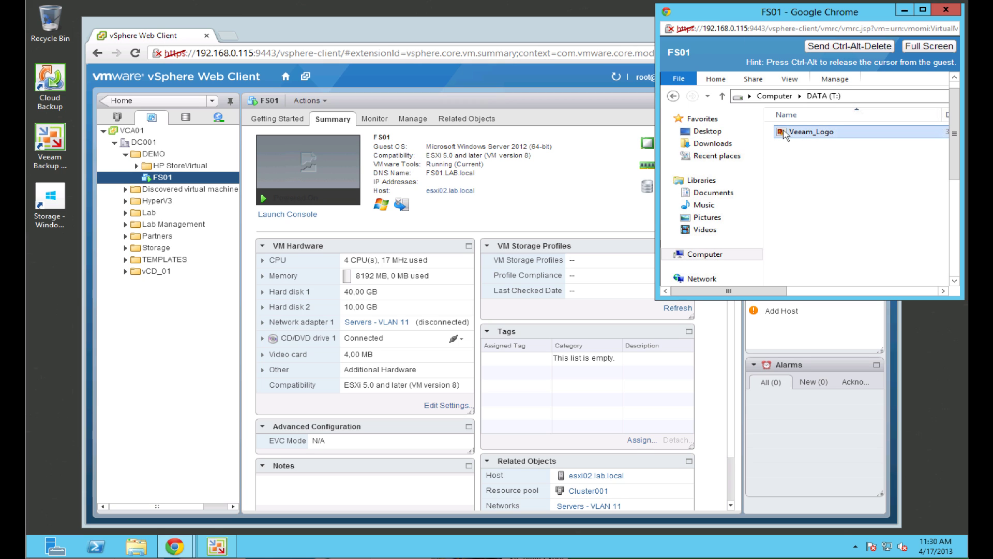
{"action": "right_click", "coordinate": [786, 136]}
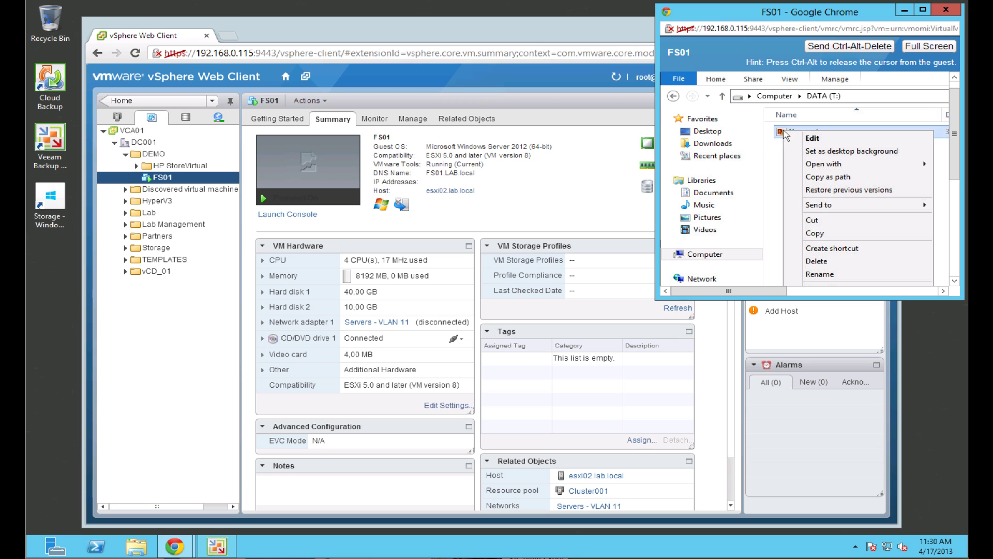
{"action": "left_click", "coordinate": [816, 262]}
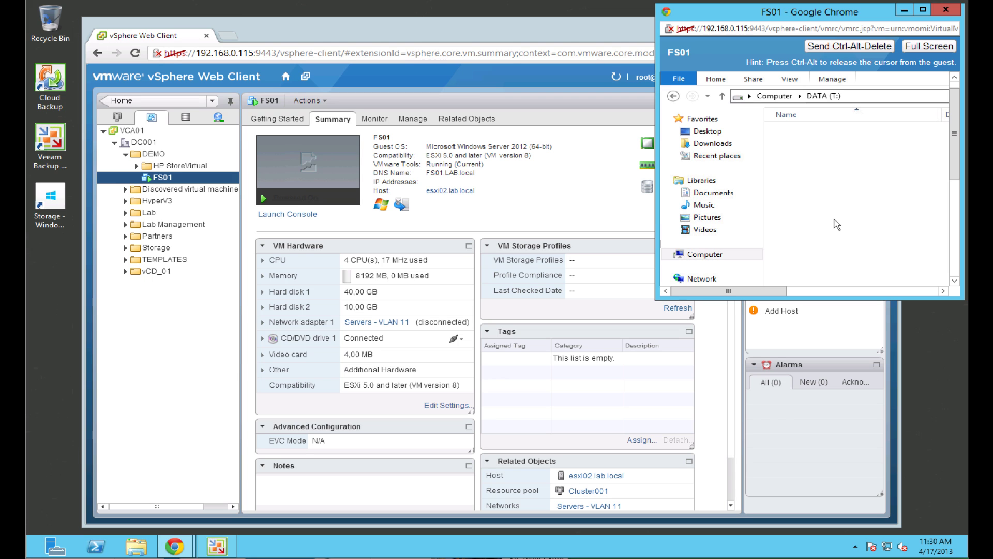
- Start a Windows guest file restore of FS01 from snapshot Schedule01.1530
{"action": "left_click", "coordinate": [221, 548]}
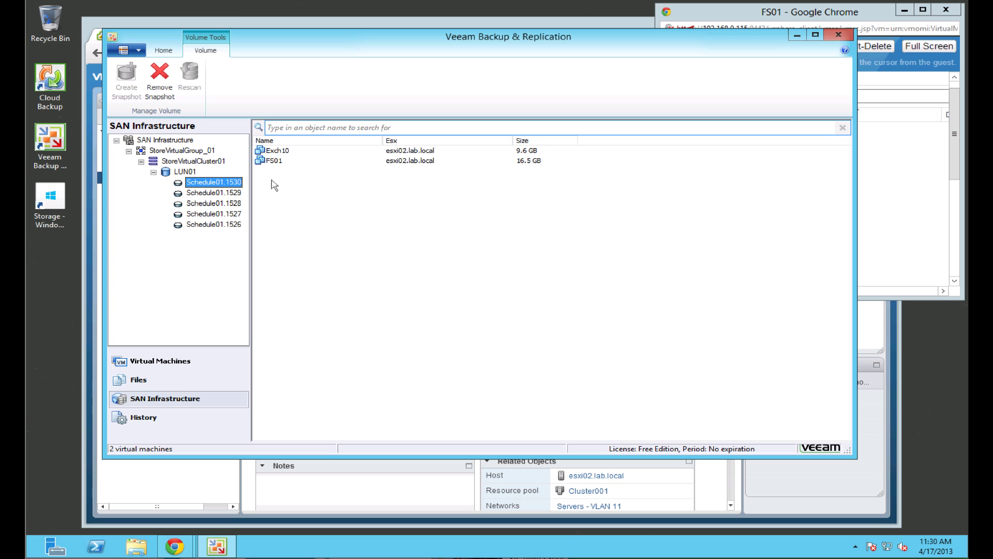
{"action": "left_click", "coordinate": [281, 162]}
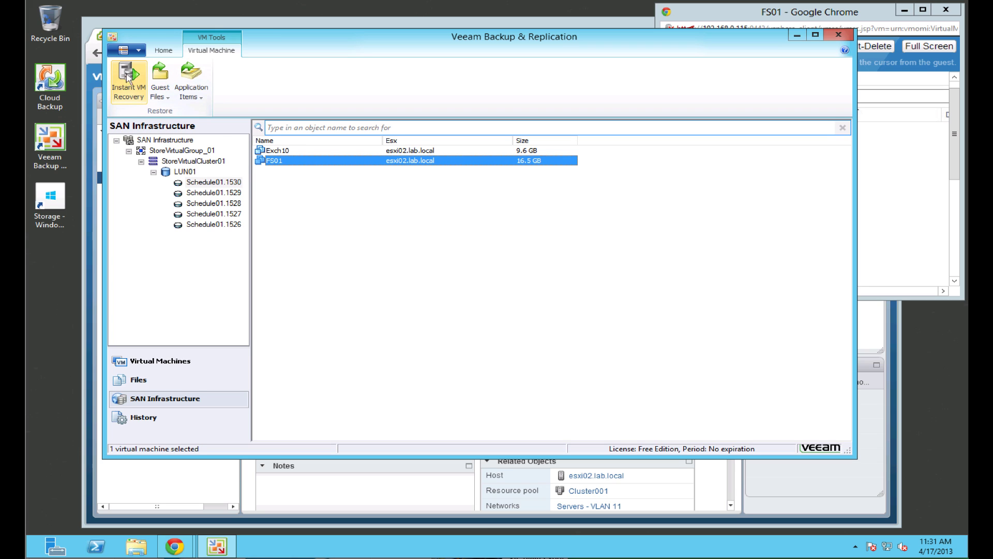
{"action": "left_click", "coordinate": [160, 93]}
{"action": "left_click", "coordinate": [186, 113]}
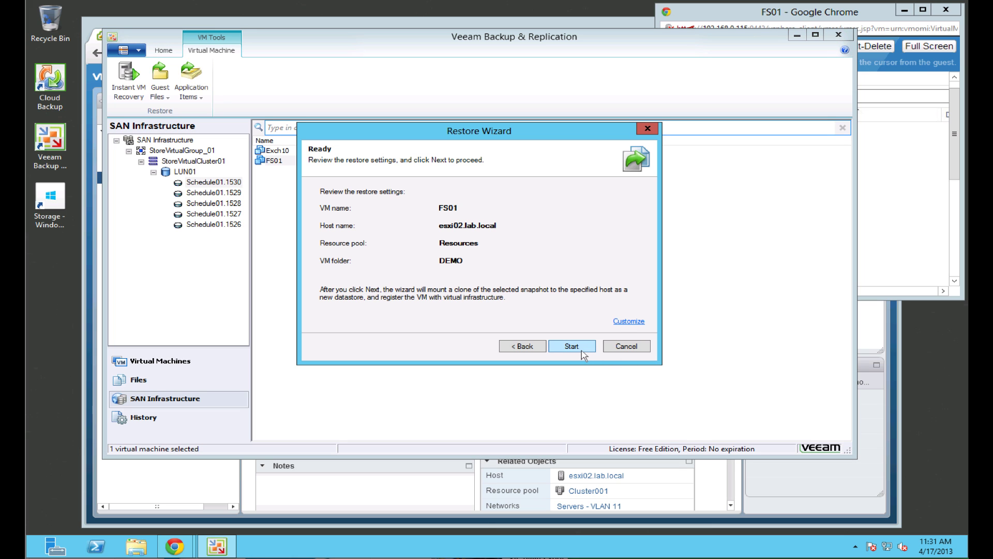
{"action": "left_click", "coordinate": [573, 347]}
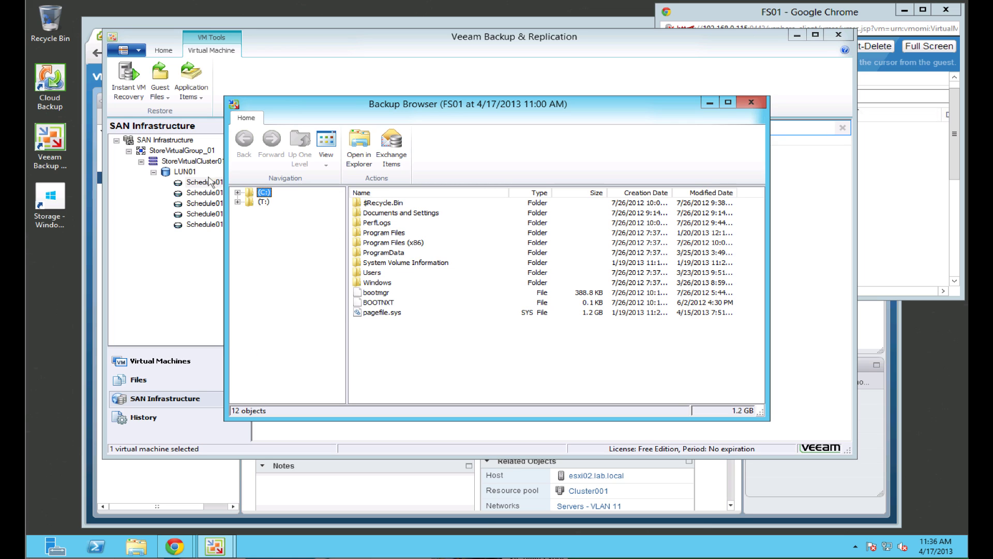
- Restore Veeam_Logo.png from the T: drive to its original location
{"action": "left_click", "coordinate": [237, 202]}
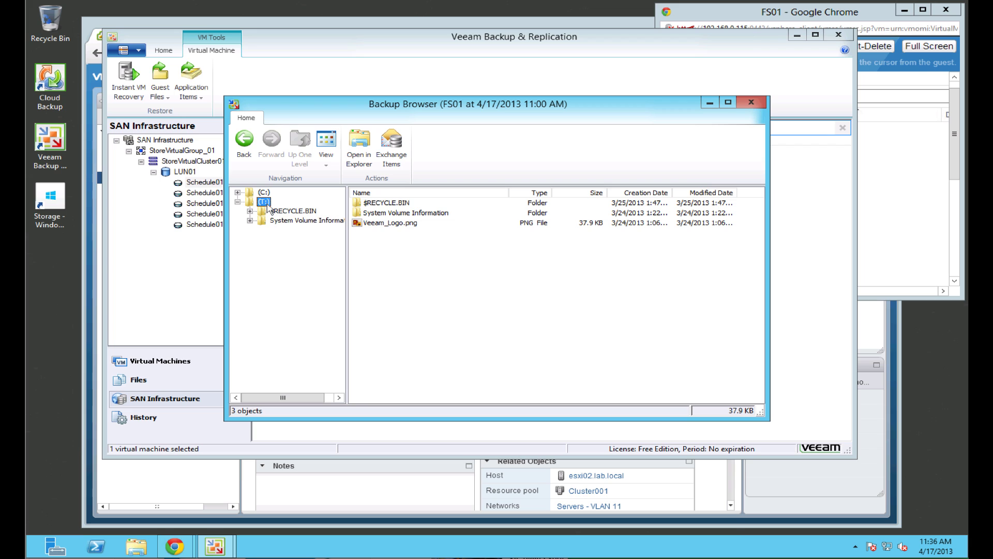
{"action": "left_click", "coordinate": [392, 225]}
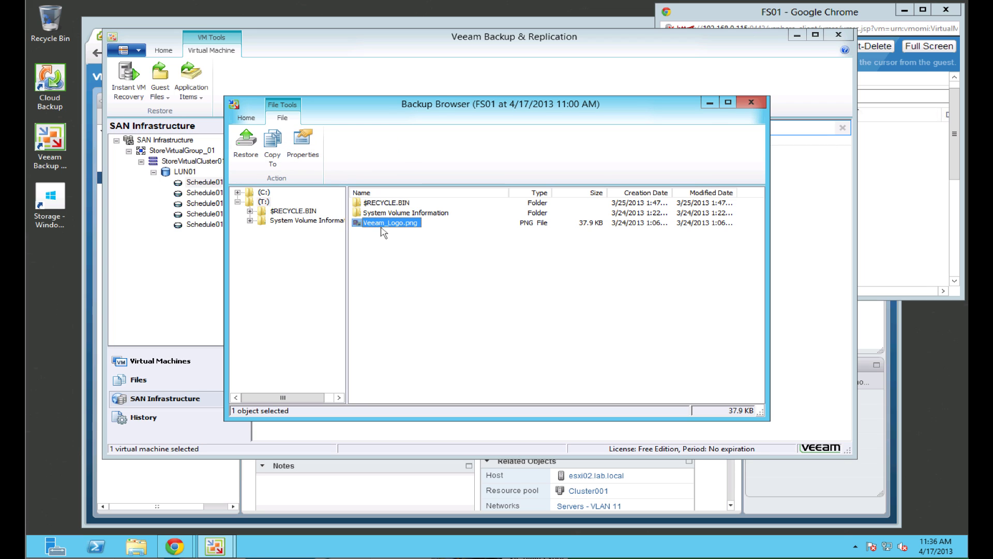
{"action": "right_click", "coordinate": [382, 231]}
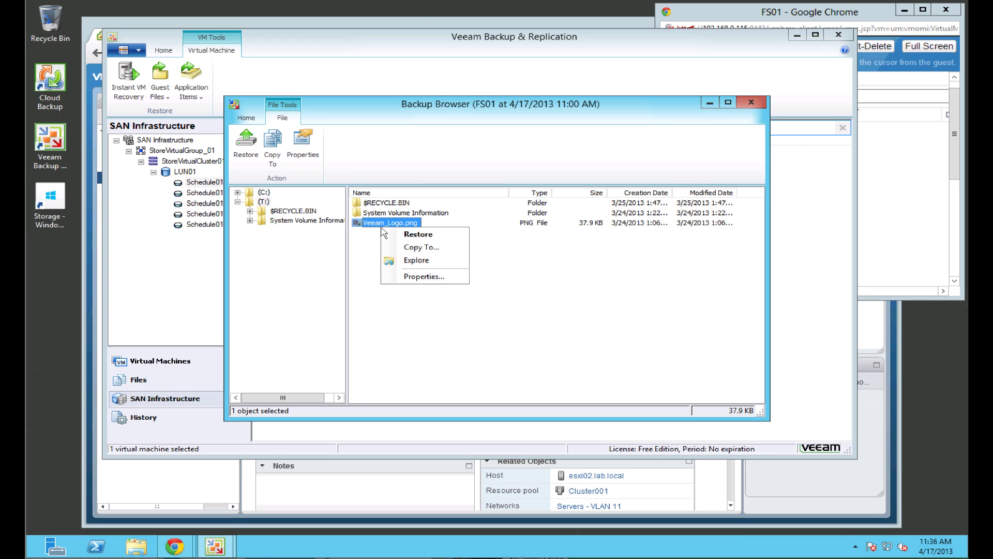
{"action": "left_click", "coordinate": [412, 234]}
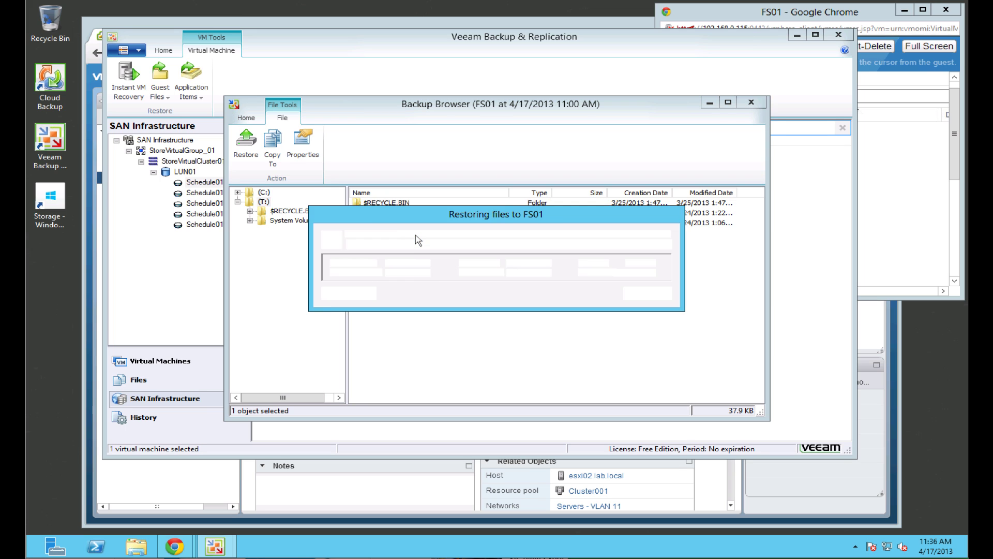
- Supply FS01 administrator credentials and confirm the restore
{"action": "left_click", "coordinate": [420, 251]}
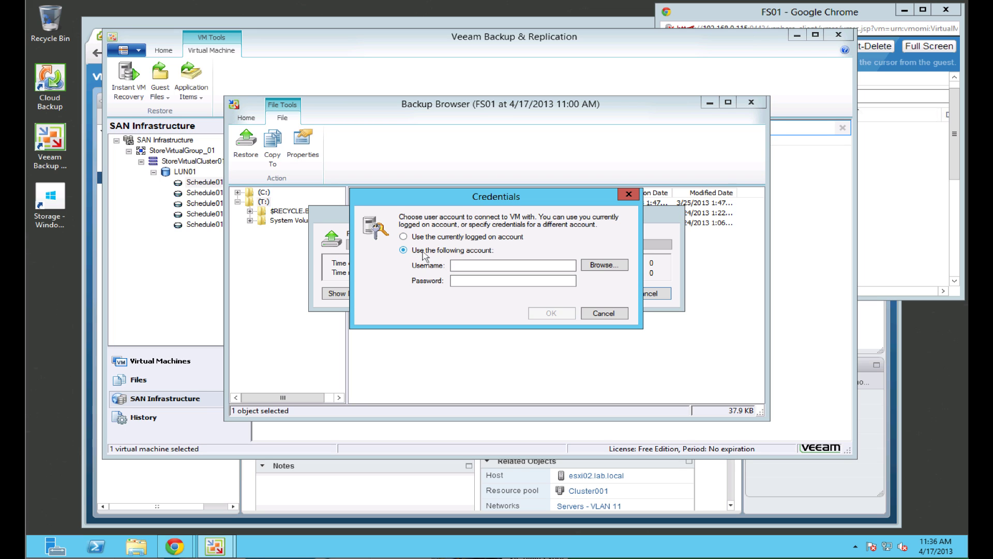
{"action": "left_click", "coordinate": [461, 263]}
{"action": "type", "text": "fs"}
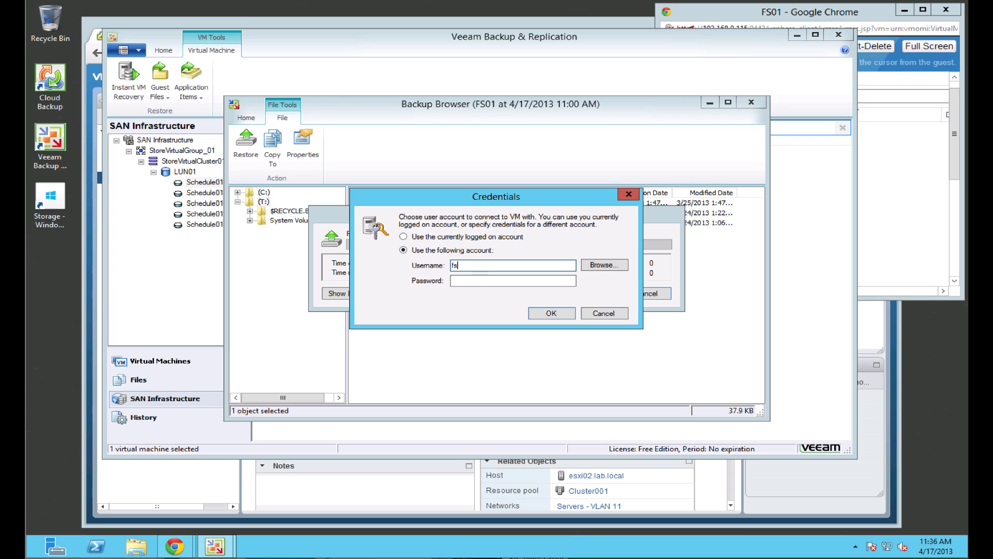
{"action": "type", "text": "01\\admin"}
{"action": "type", "text": "istra"}
{"action": "type", "text": "tor"}
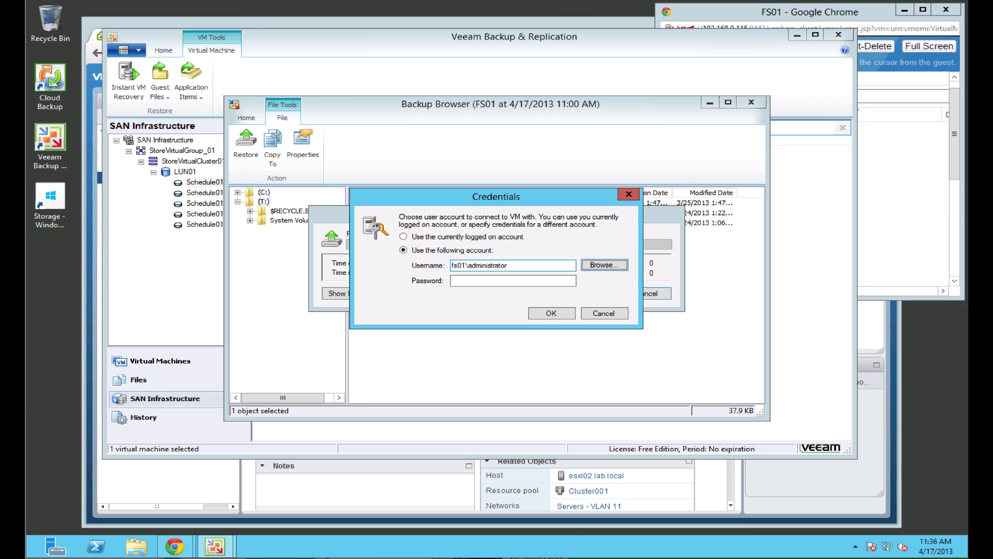
{"action": "key", "text": "Tab"}
{"action": "type", "text": "Pass"}
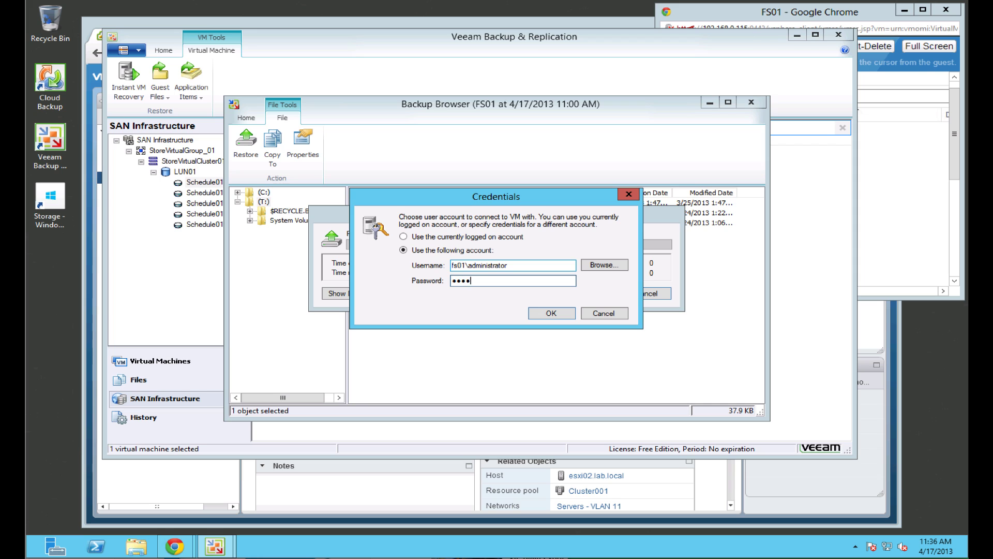
{"action": "type", "text": "word"}
{"action": "left_click", "coordinate": [552, 313]}
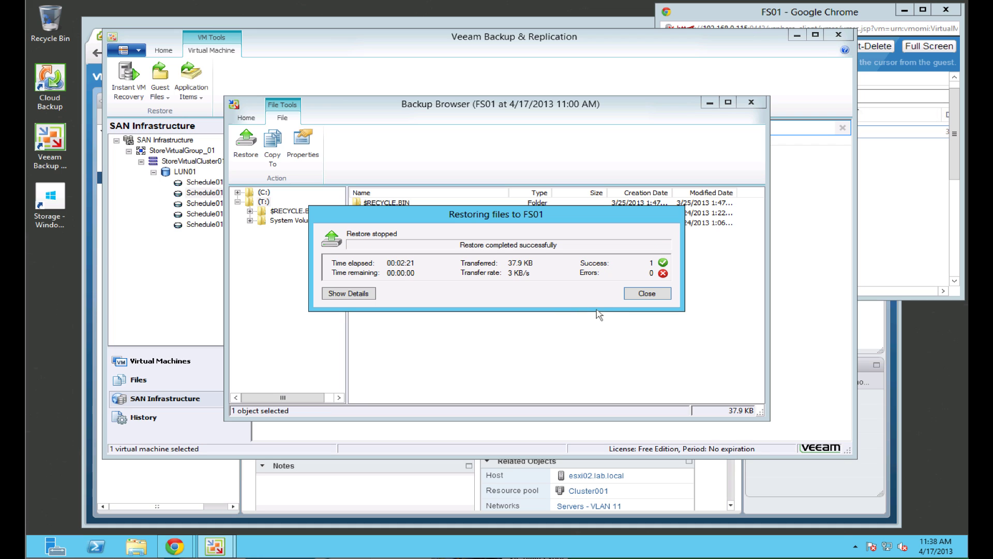
- Check Veeam_Logo on FS01's T: drive, close Chrome, and close the restore report
{"action": "left_click", "coordinate": [872, 14]}
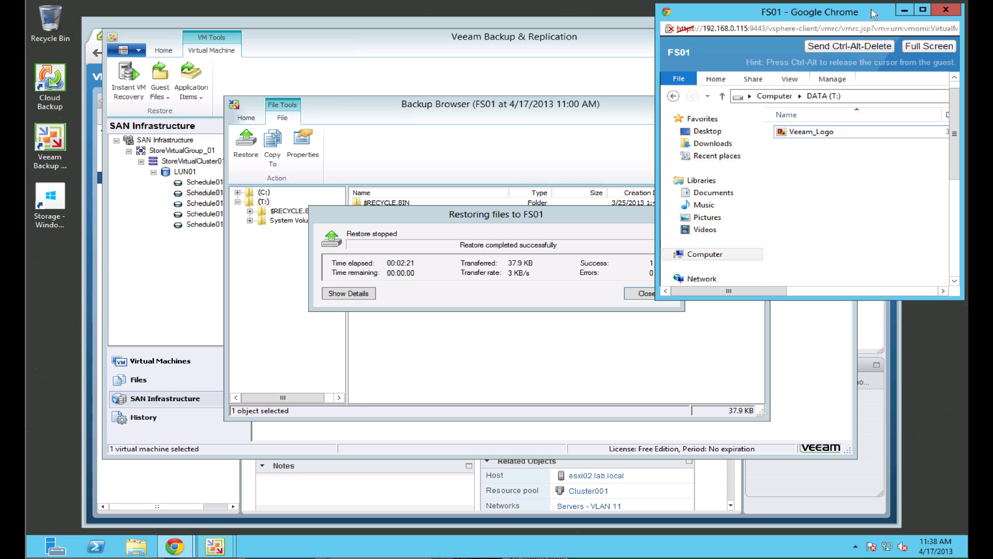
{"action": "left_click", "coordinate": [817, 137]}
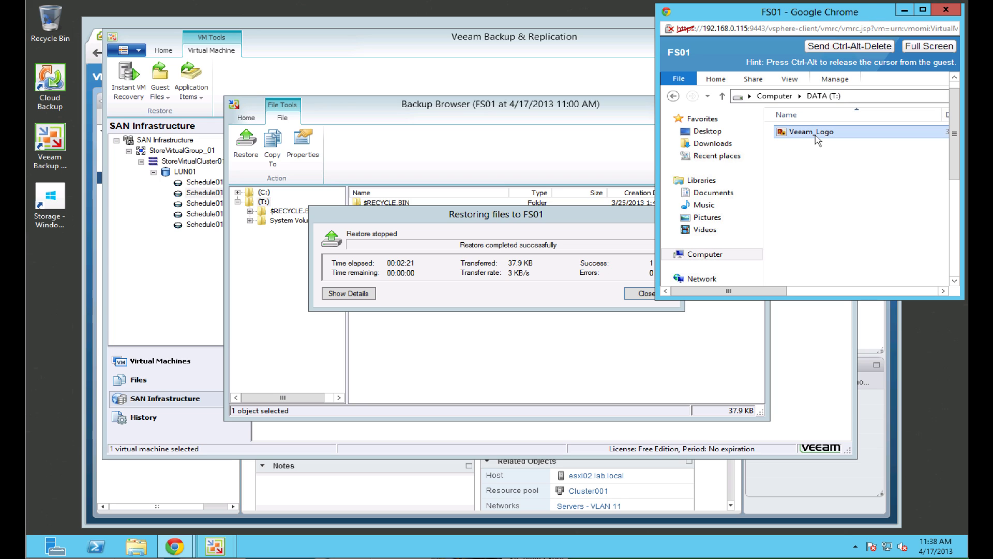
{"action": "left_click", "coordinate": [951, 12]}
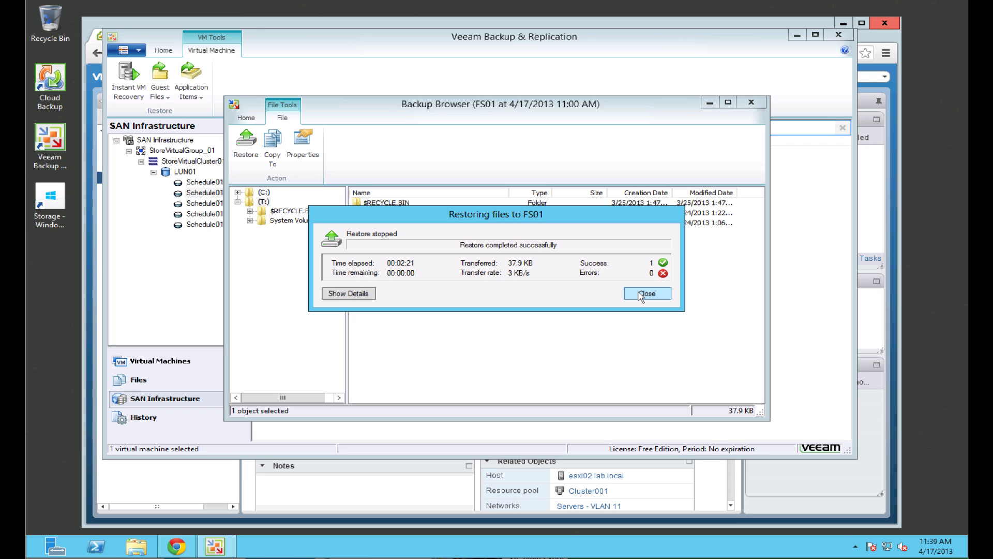
{"action": "left_click", "coordinate": [641, 296]}
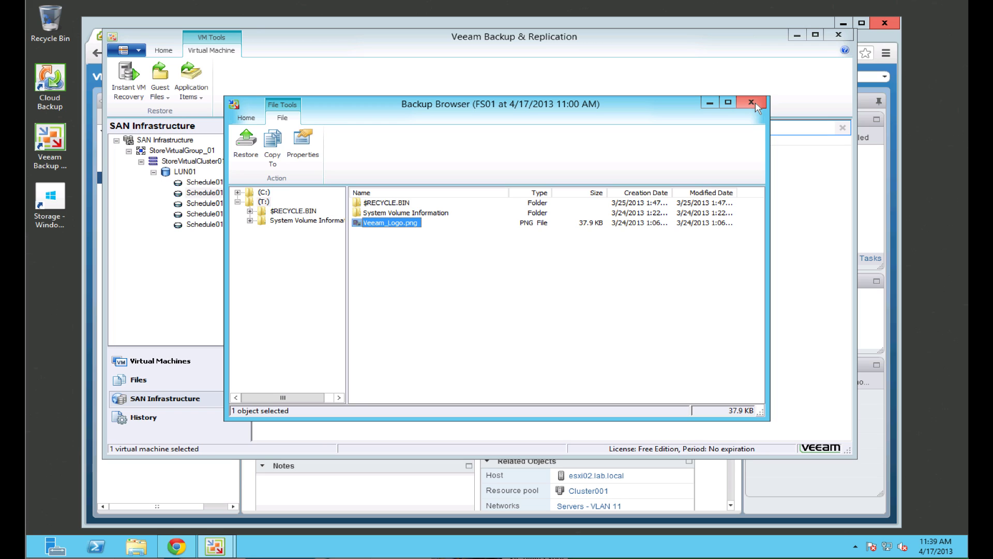
- Close FS01's snapshot file browser and complete the restore wizard
{"action": "left_click", "coordinate": [751, 104]}
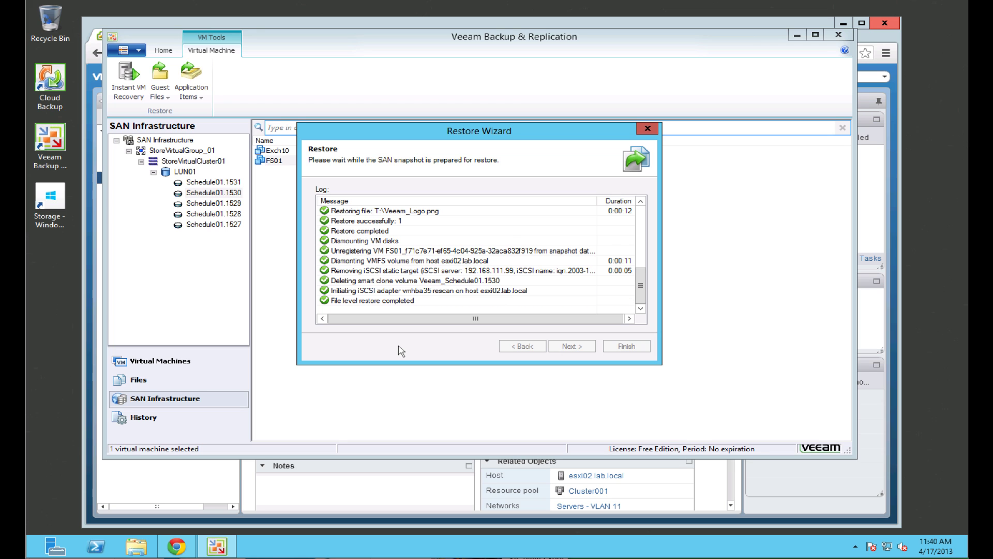
{"action": "left_click", "coordinate": [628, 347]}
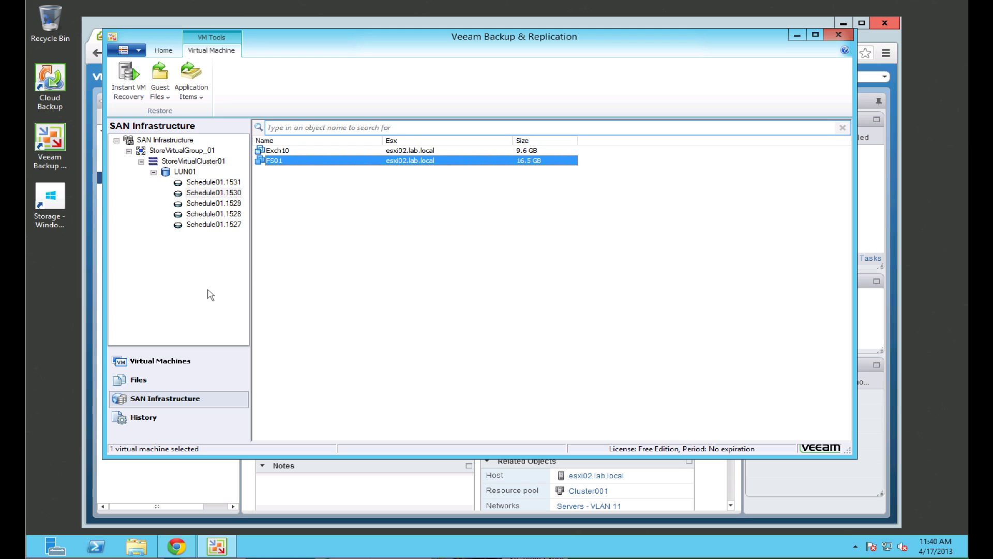
- Open License Information from the main menu's Help submenu to see the Free Edition
{"action": "left_click", "coordinate": [130, 50]}
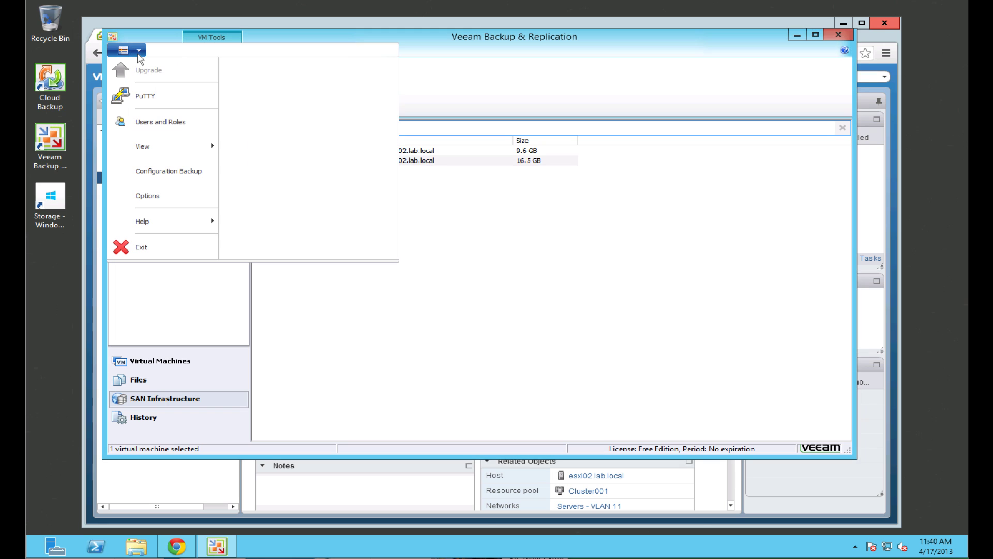
{"action": "mouse_move", "coordinate": [142, 221]}
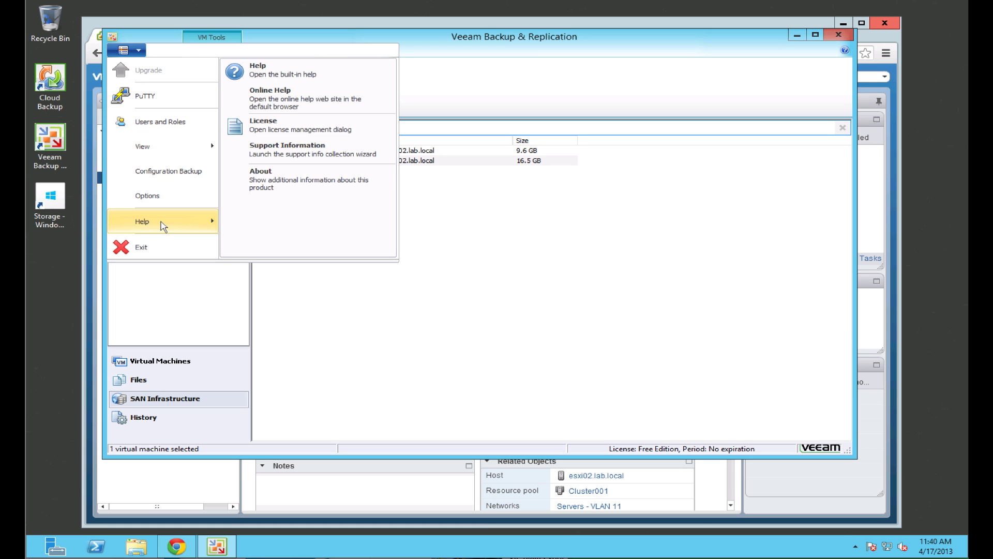
{"action": "left_click", "coordinate": [277, 129]}
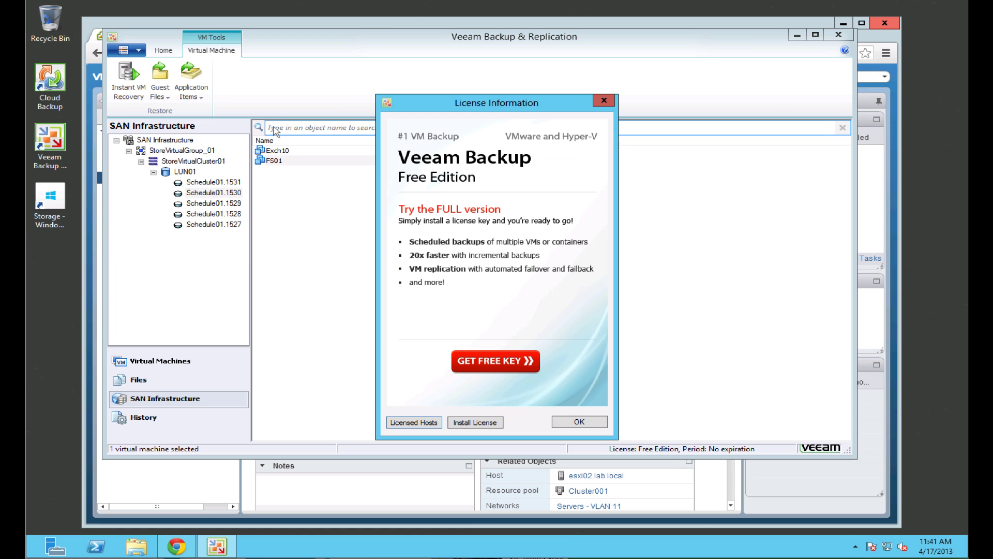